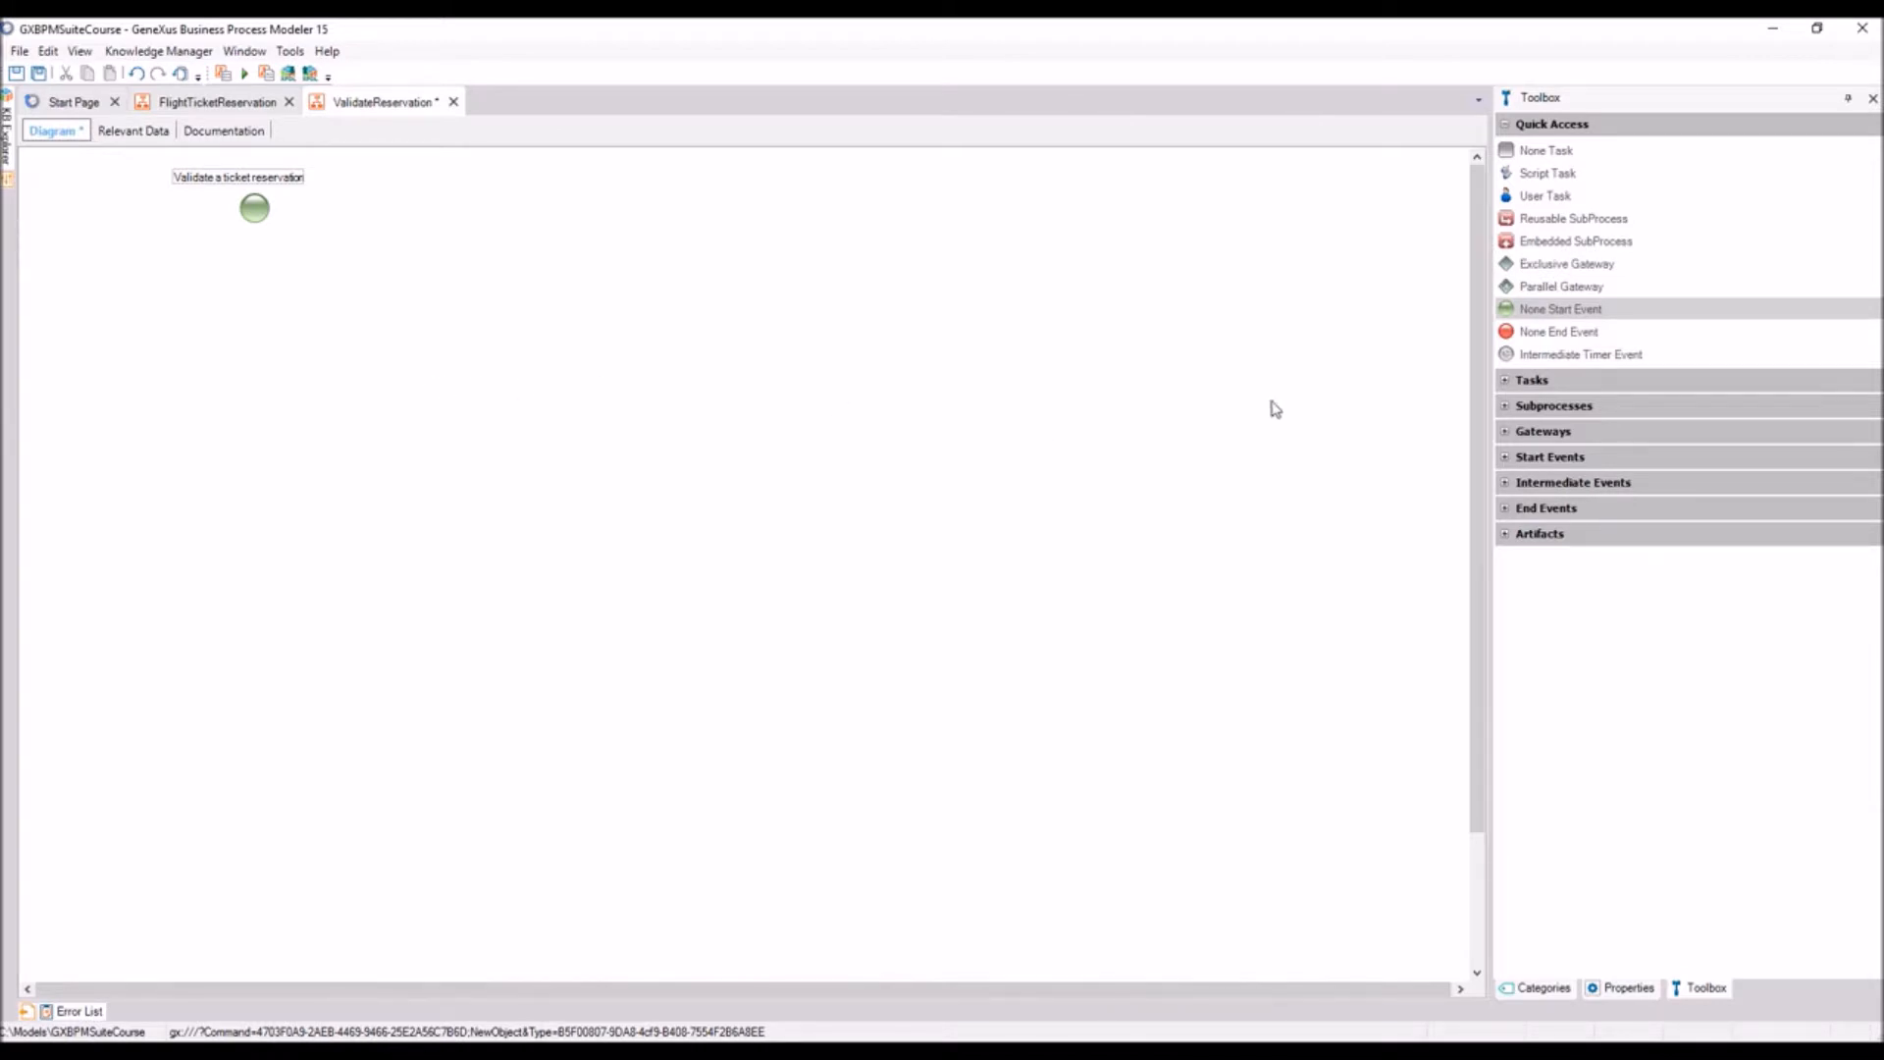
# - Add a user task named "Contact Airlines" below the start event and connect the start event to it
pyautogui.moveTo(1543, 206); pyautogui.dragTo(253, 288)
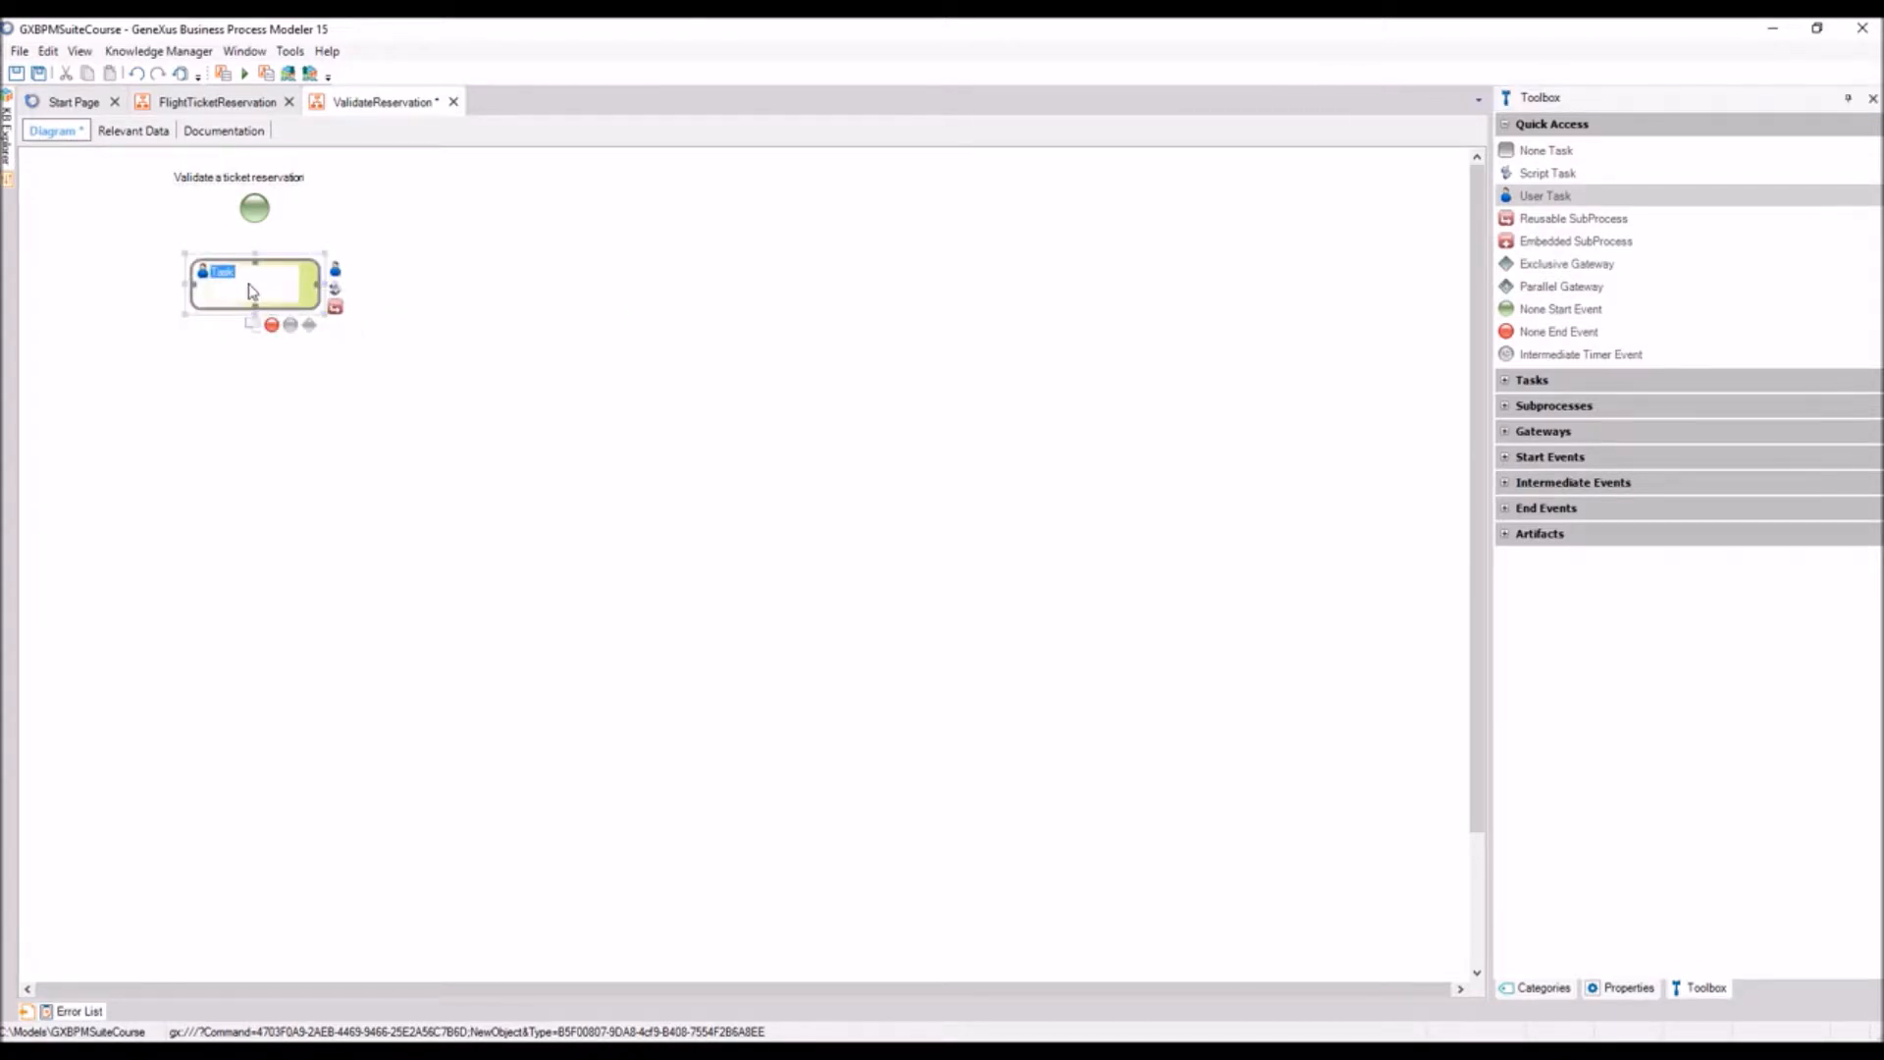
pyautogui.write('Contact Airlines')
pyautogui.press('Return')
pyautogui.moveTo(258, 233); pyautogui.dragTo(305, 312)
pyautogui.click(373, 324)
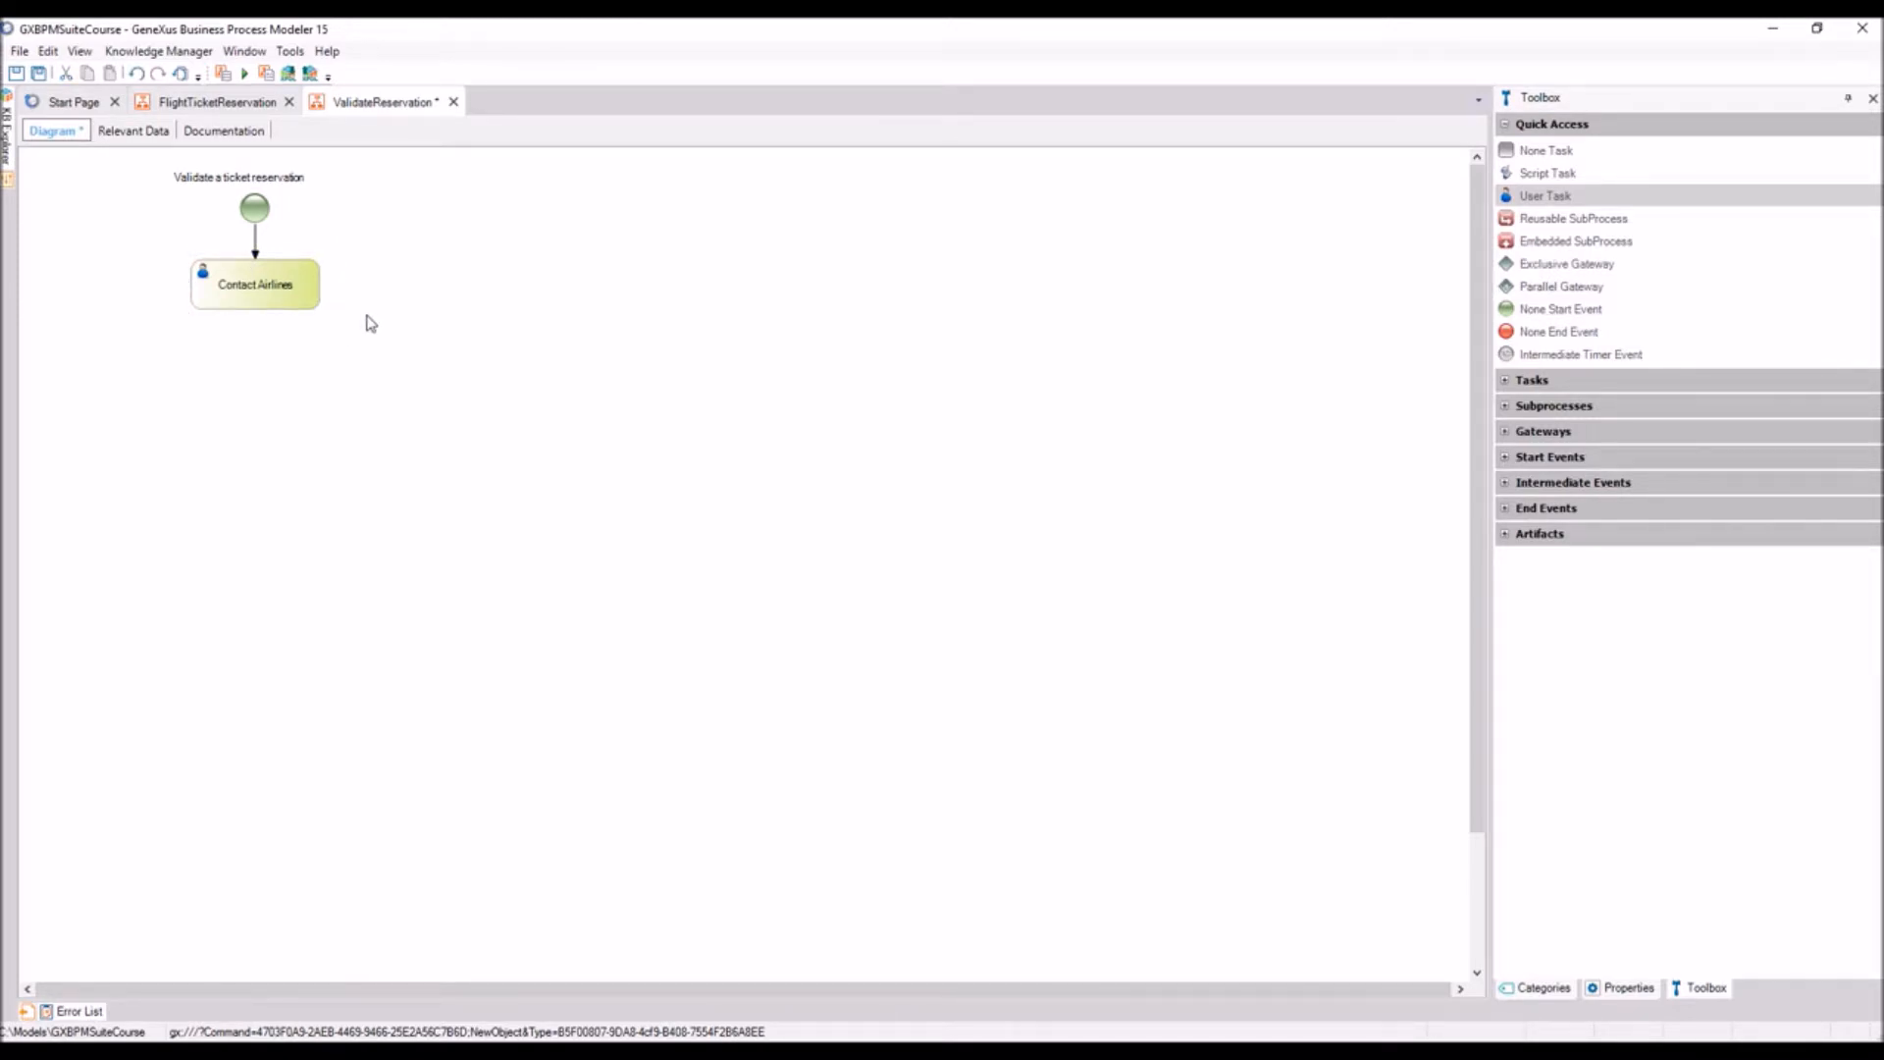
# - Set the loop type of the Contact Airlines task to Multi-Instance
pyautogui.click(306, 298)
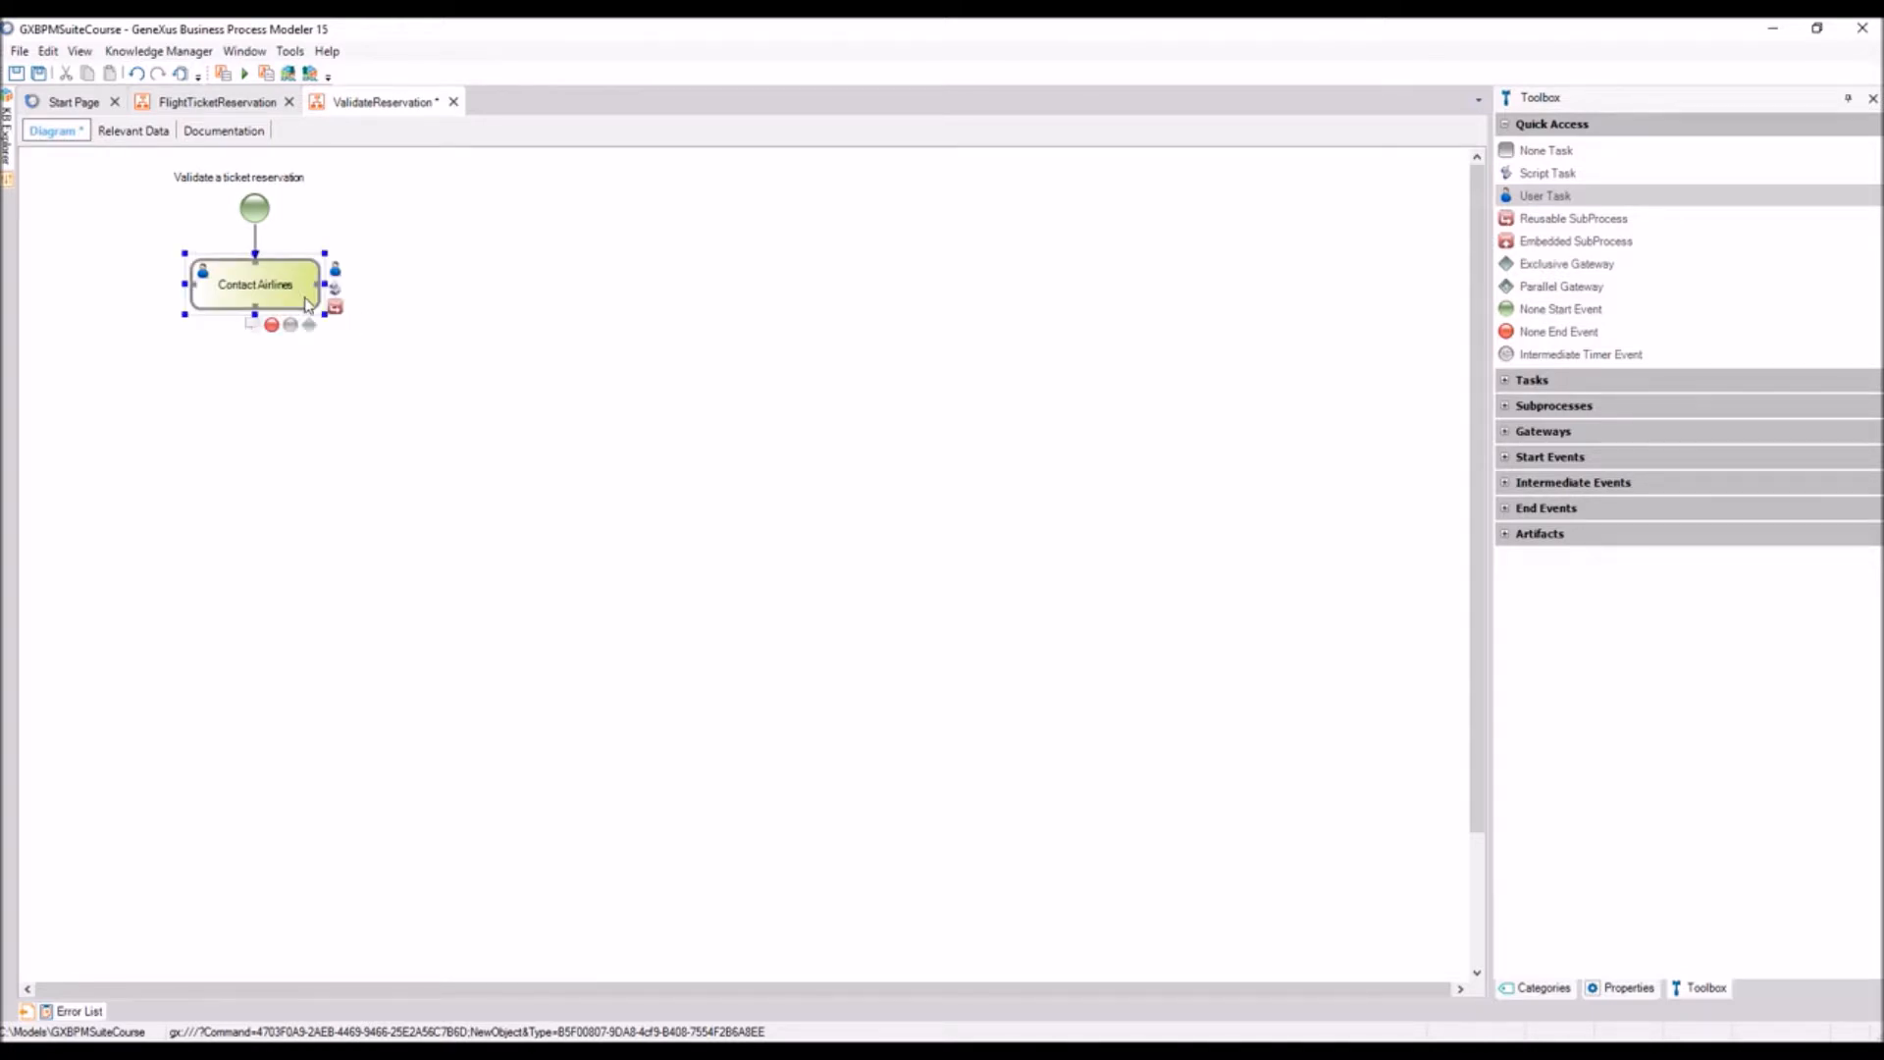
pyautogui.click(1629, 988)
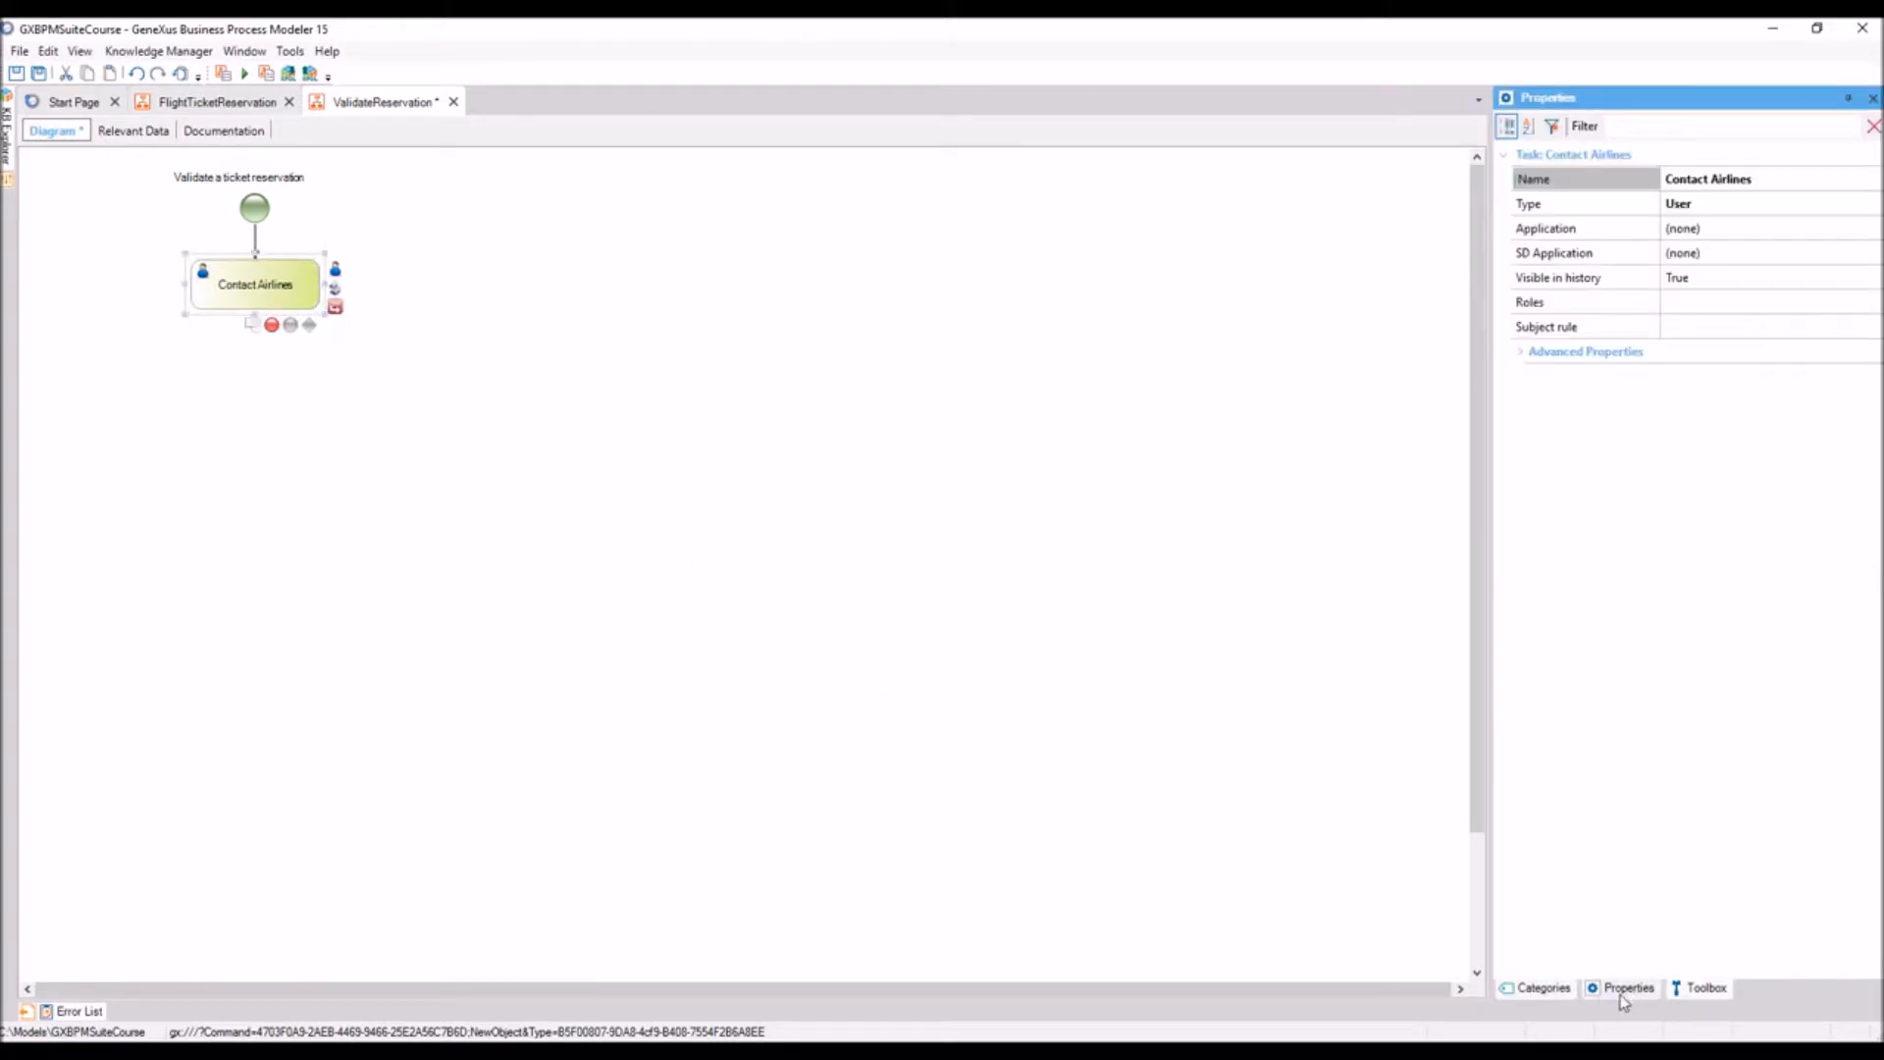
pyautogui.click(1521, 353)
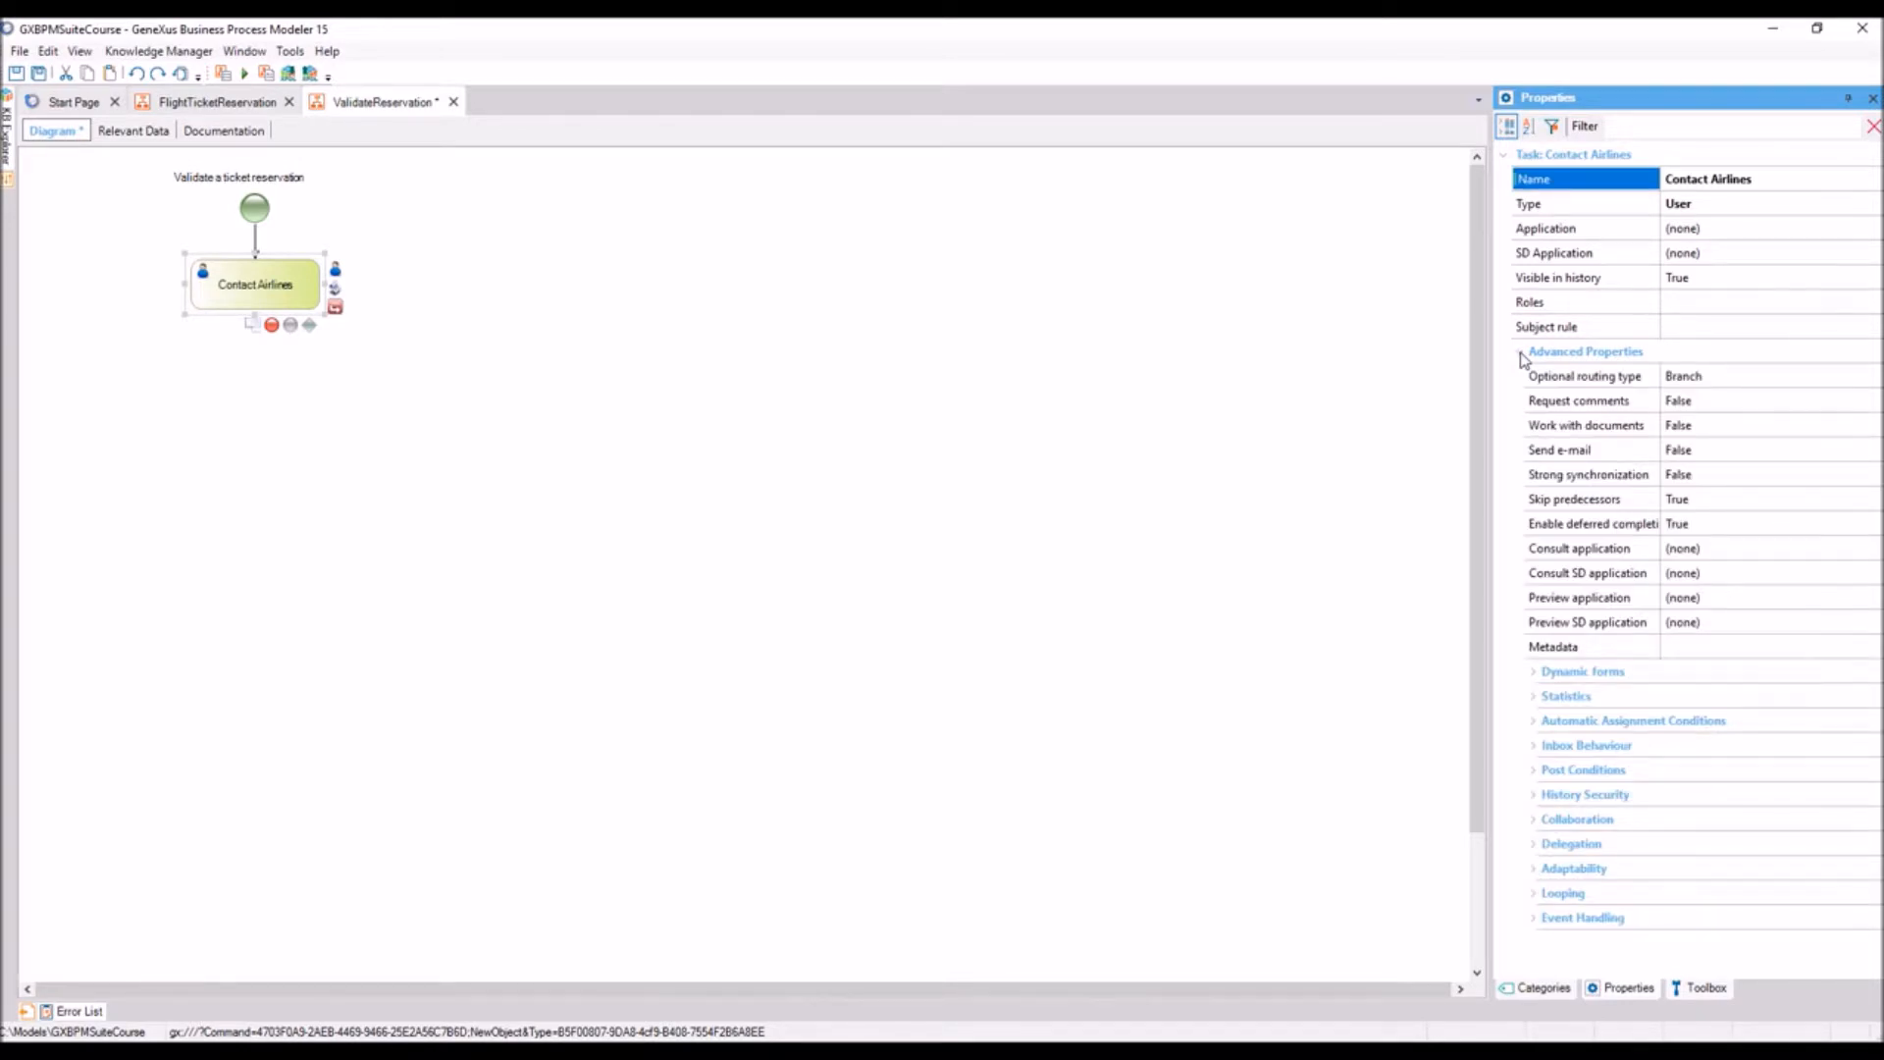
pyautogui.click(1536, 895)
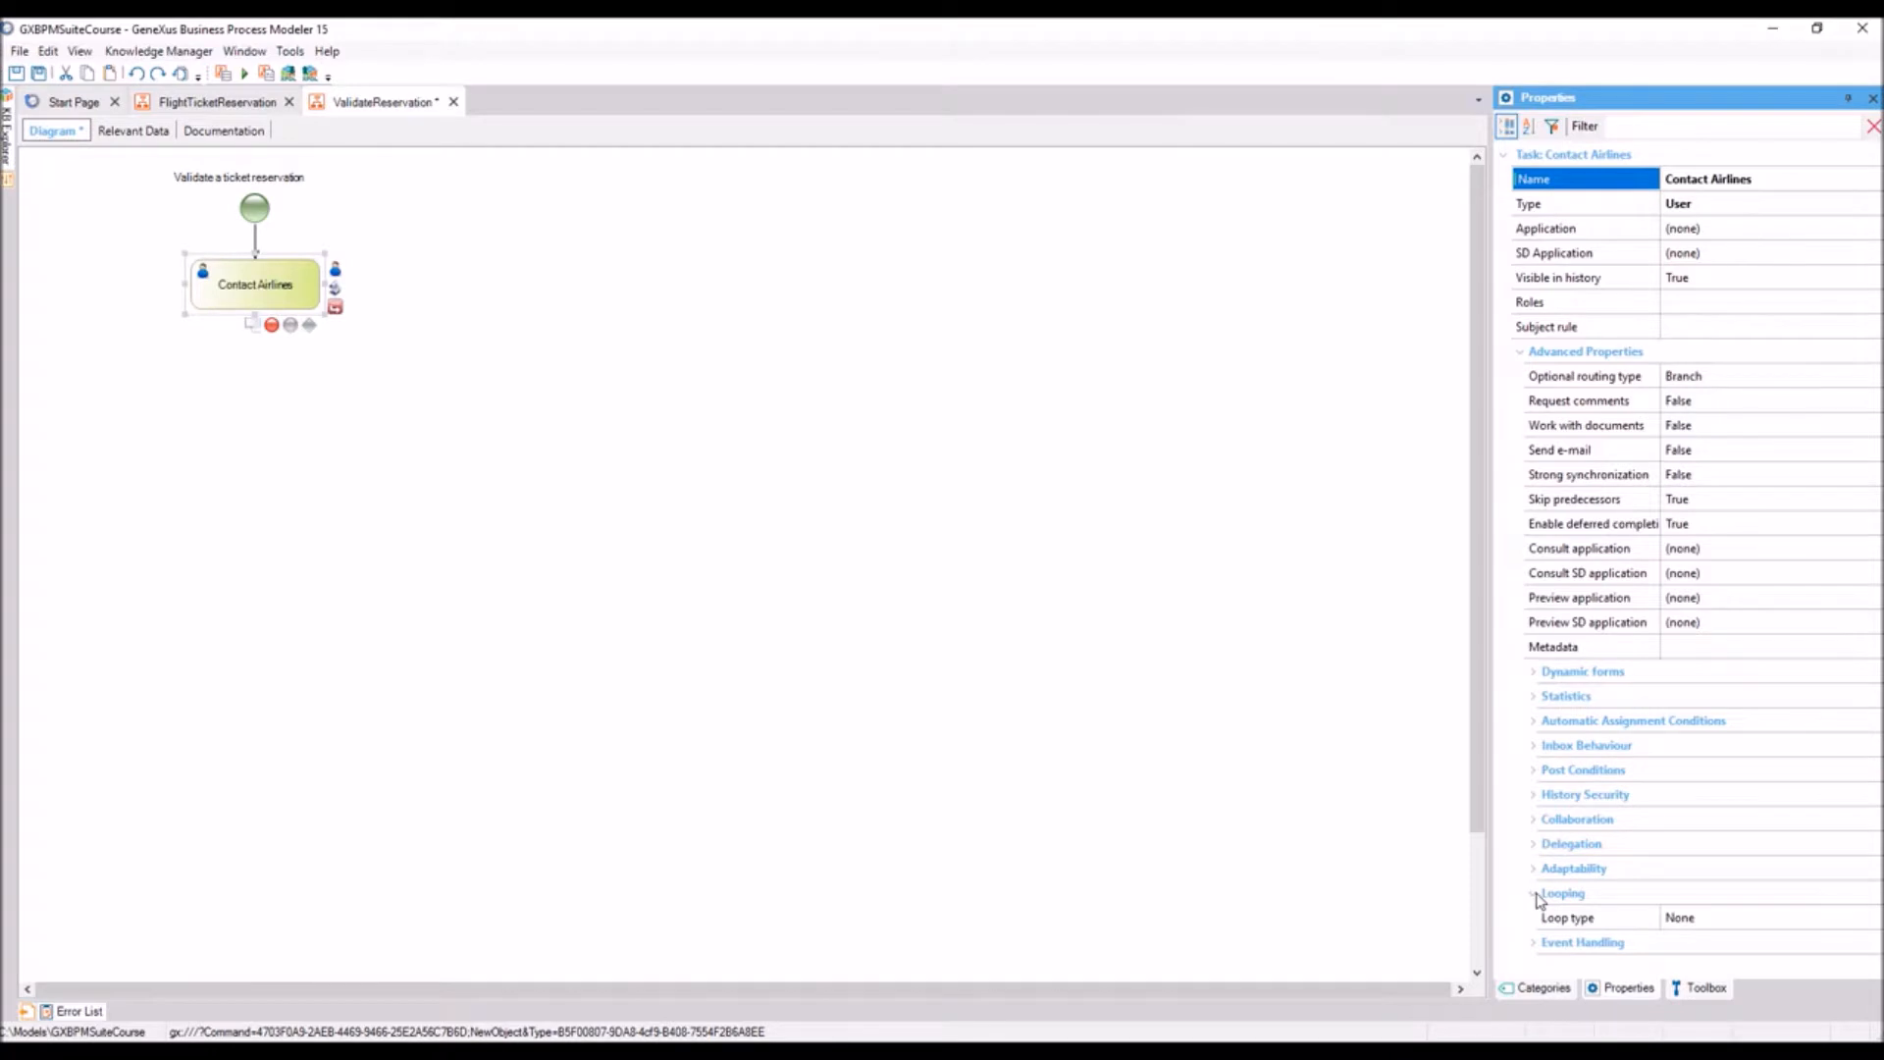
pyautogui.click(1869, 919)
pyautogui.click(1874, 919)
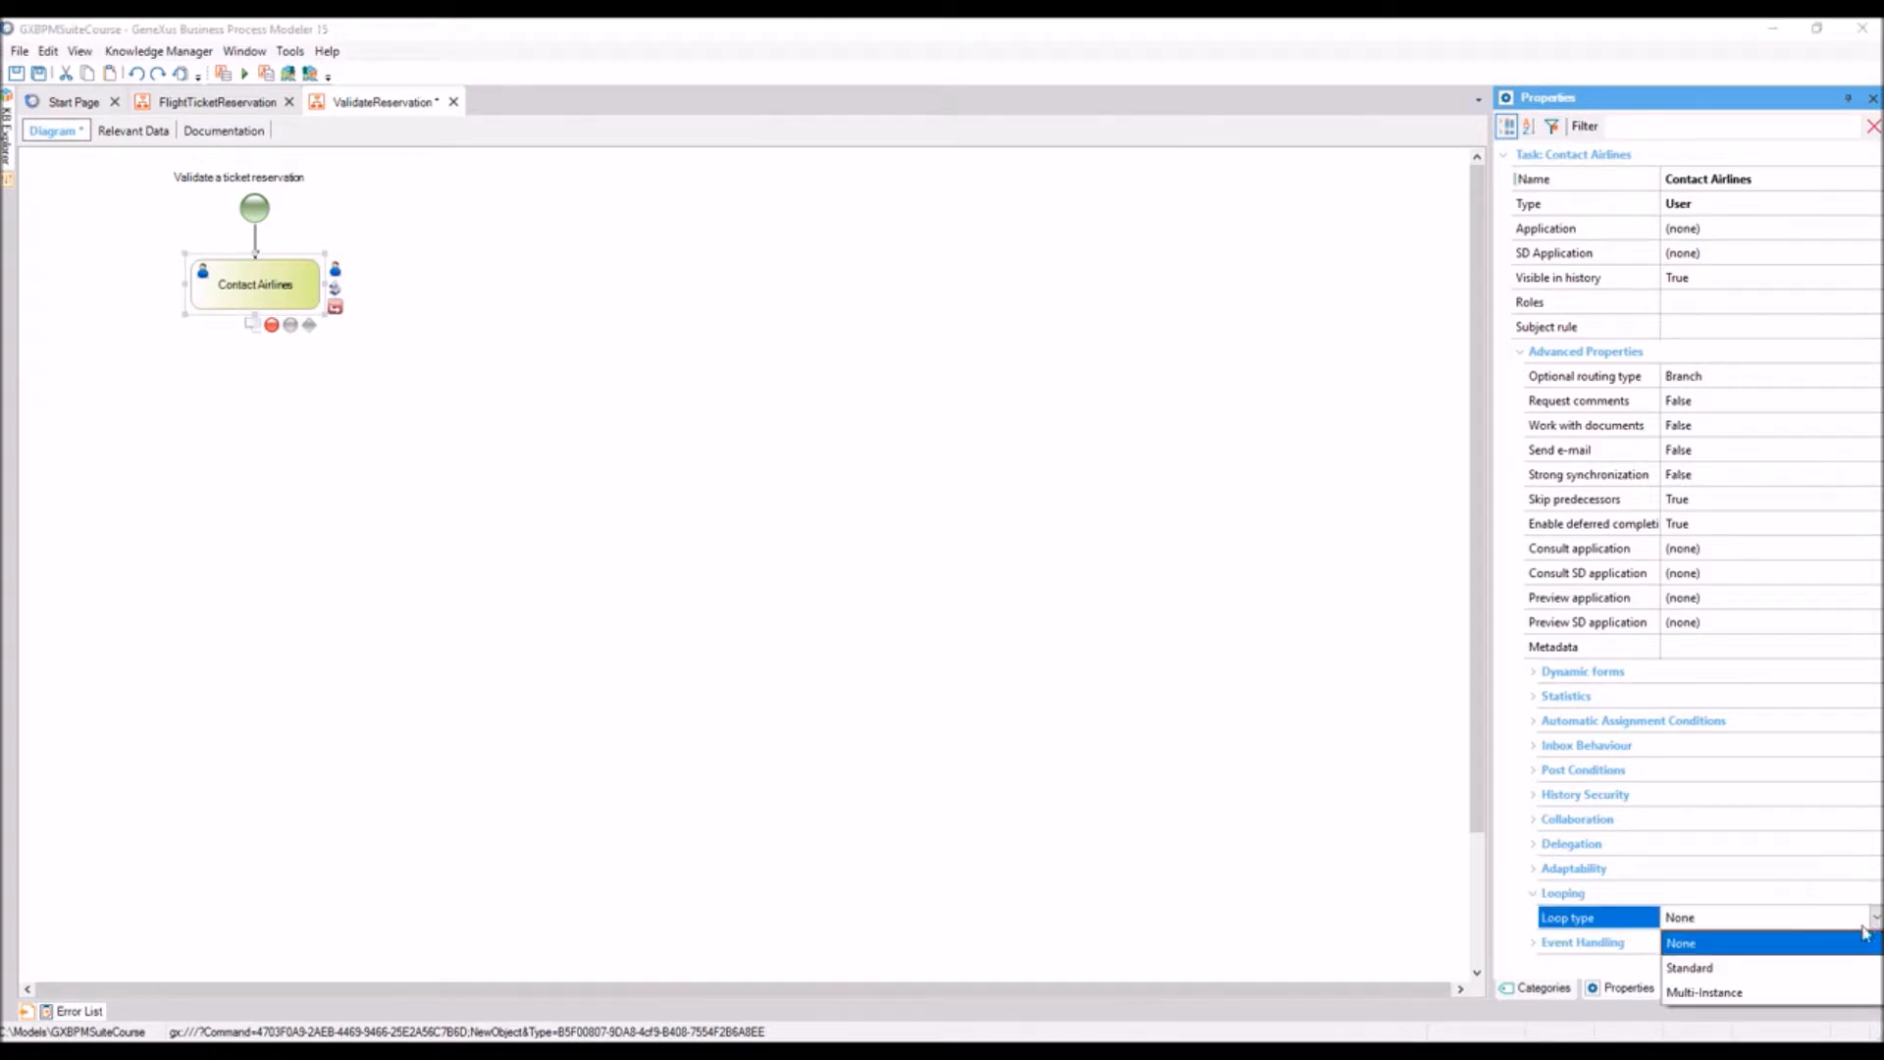
pyautogui.click(1719, 991)
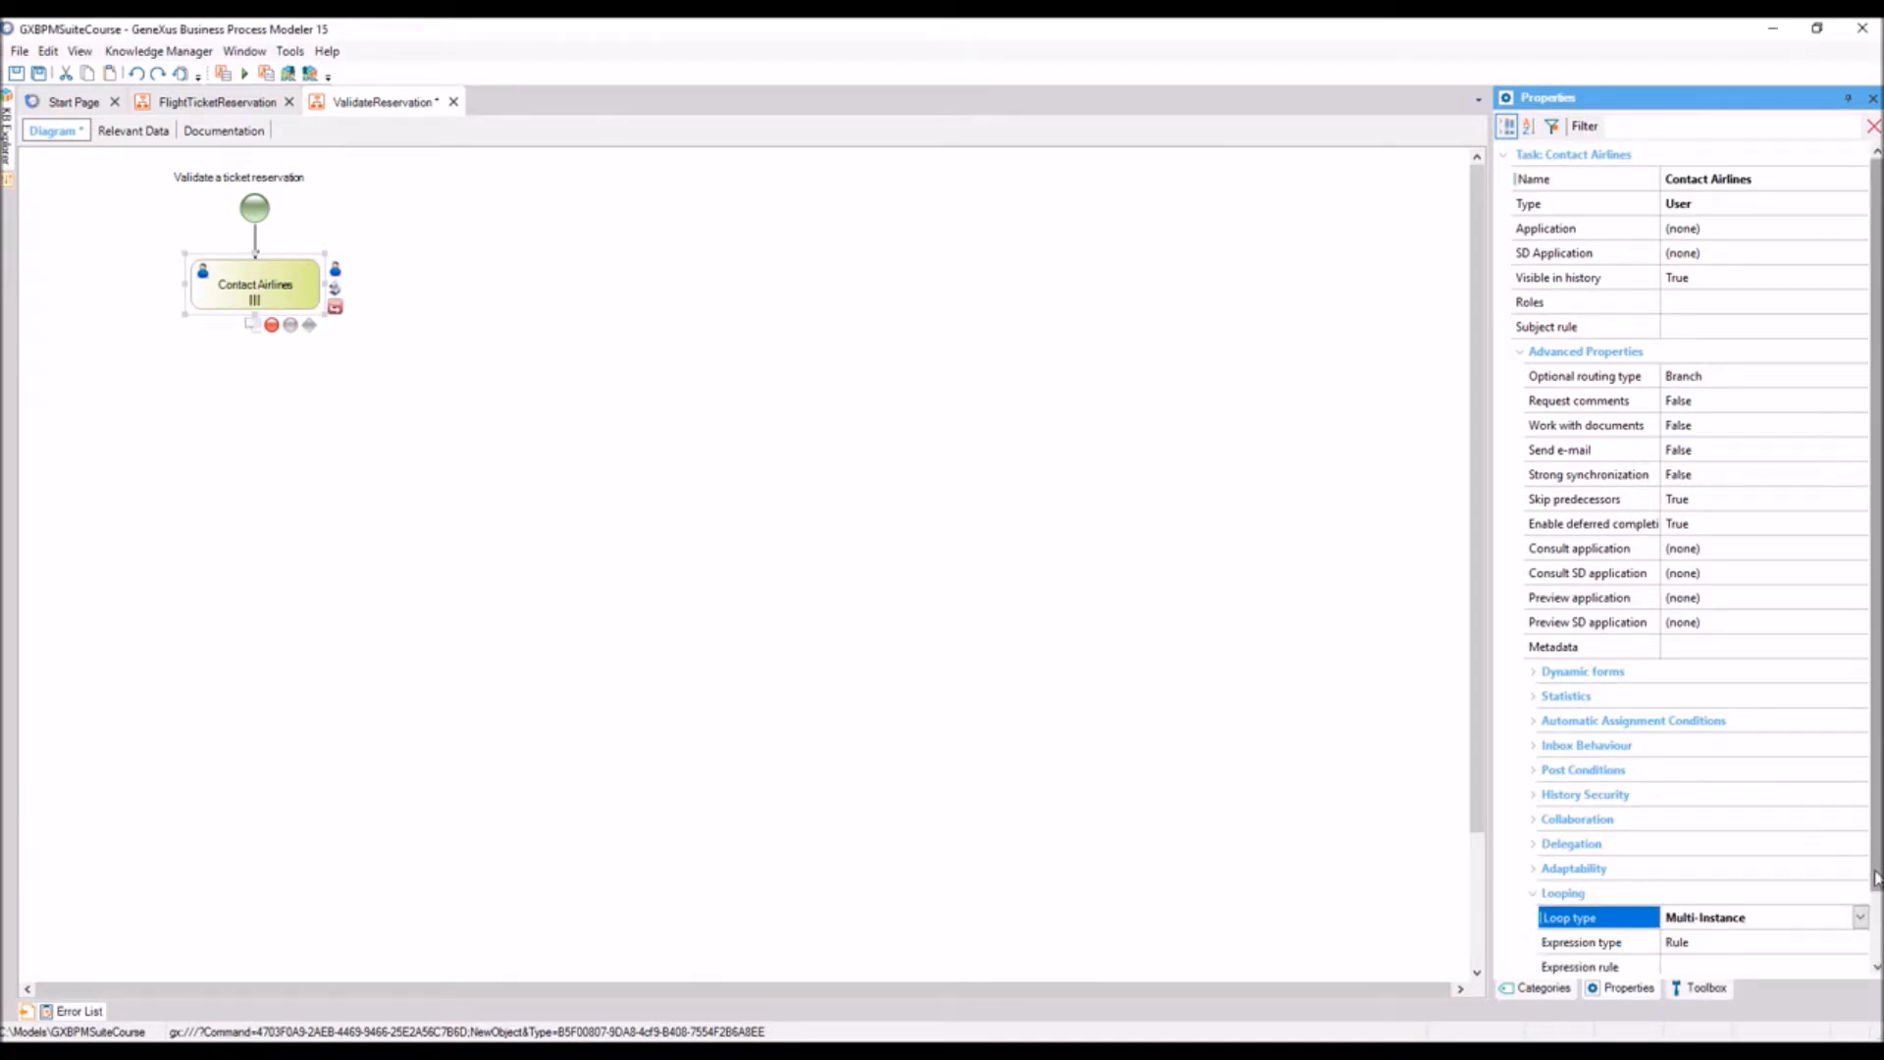
pyautogui.scroll(-1, 1876, 947)
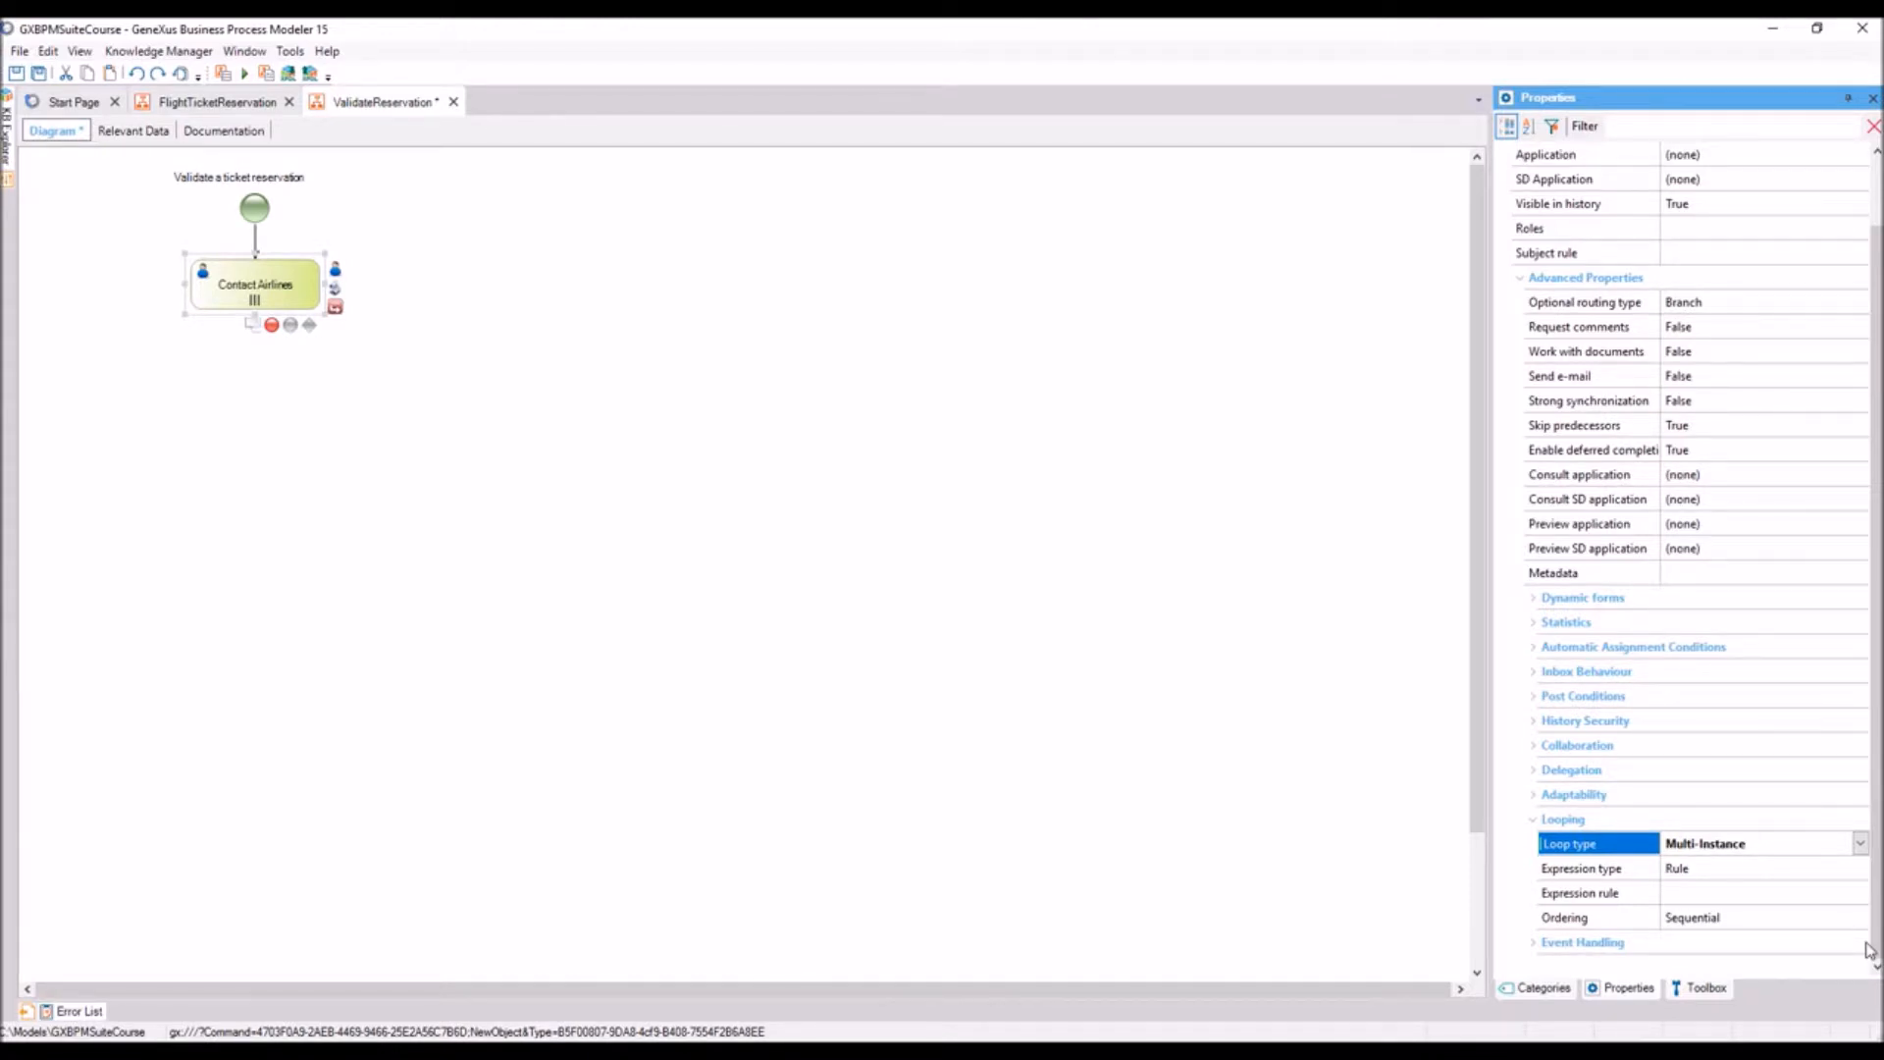
# - Add a script task named "Check availability" below Contact Airlines and connect Contact Airlines to it
pyautogui.click(1705, 994)
pyautogui.moveTo(1548, 172); pyautogui.dragTo(263, 396)
pyautogui.write('Check availability')
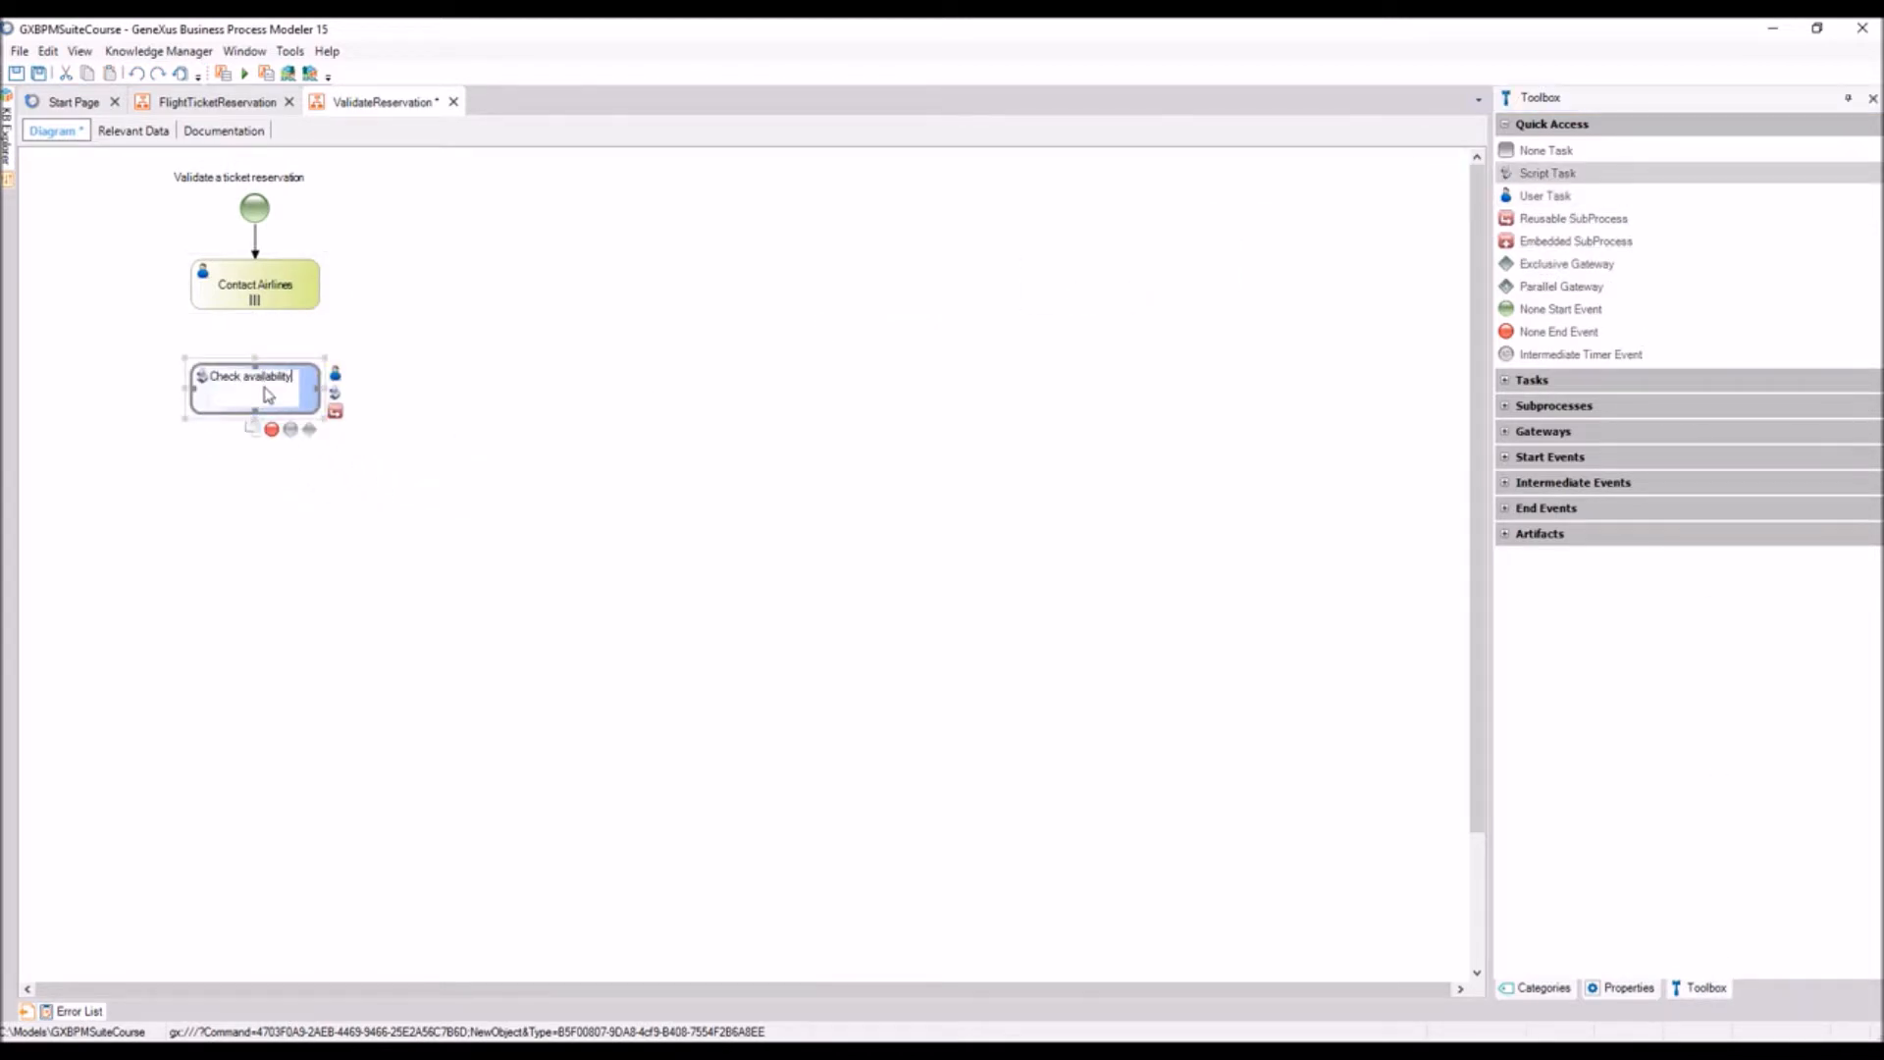
pyautogui.press('Return')
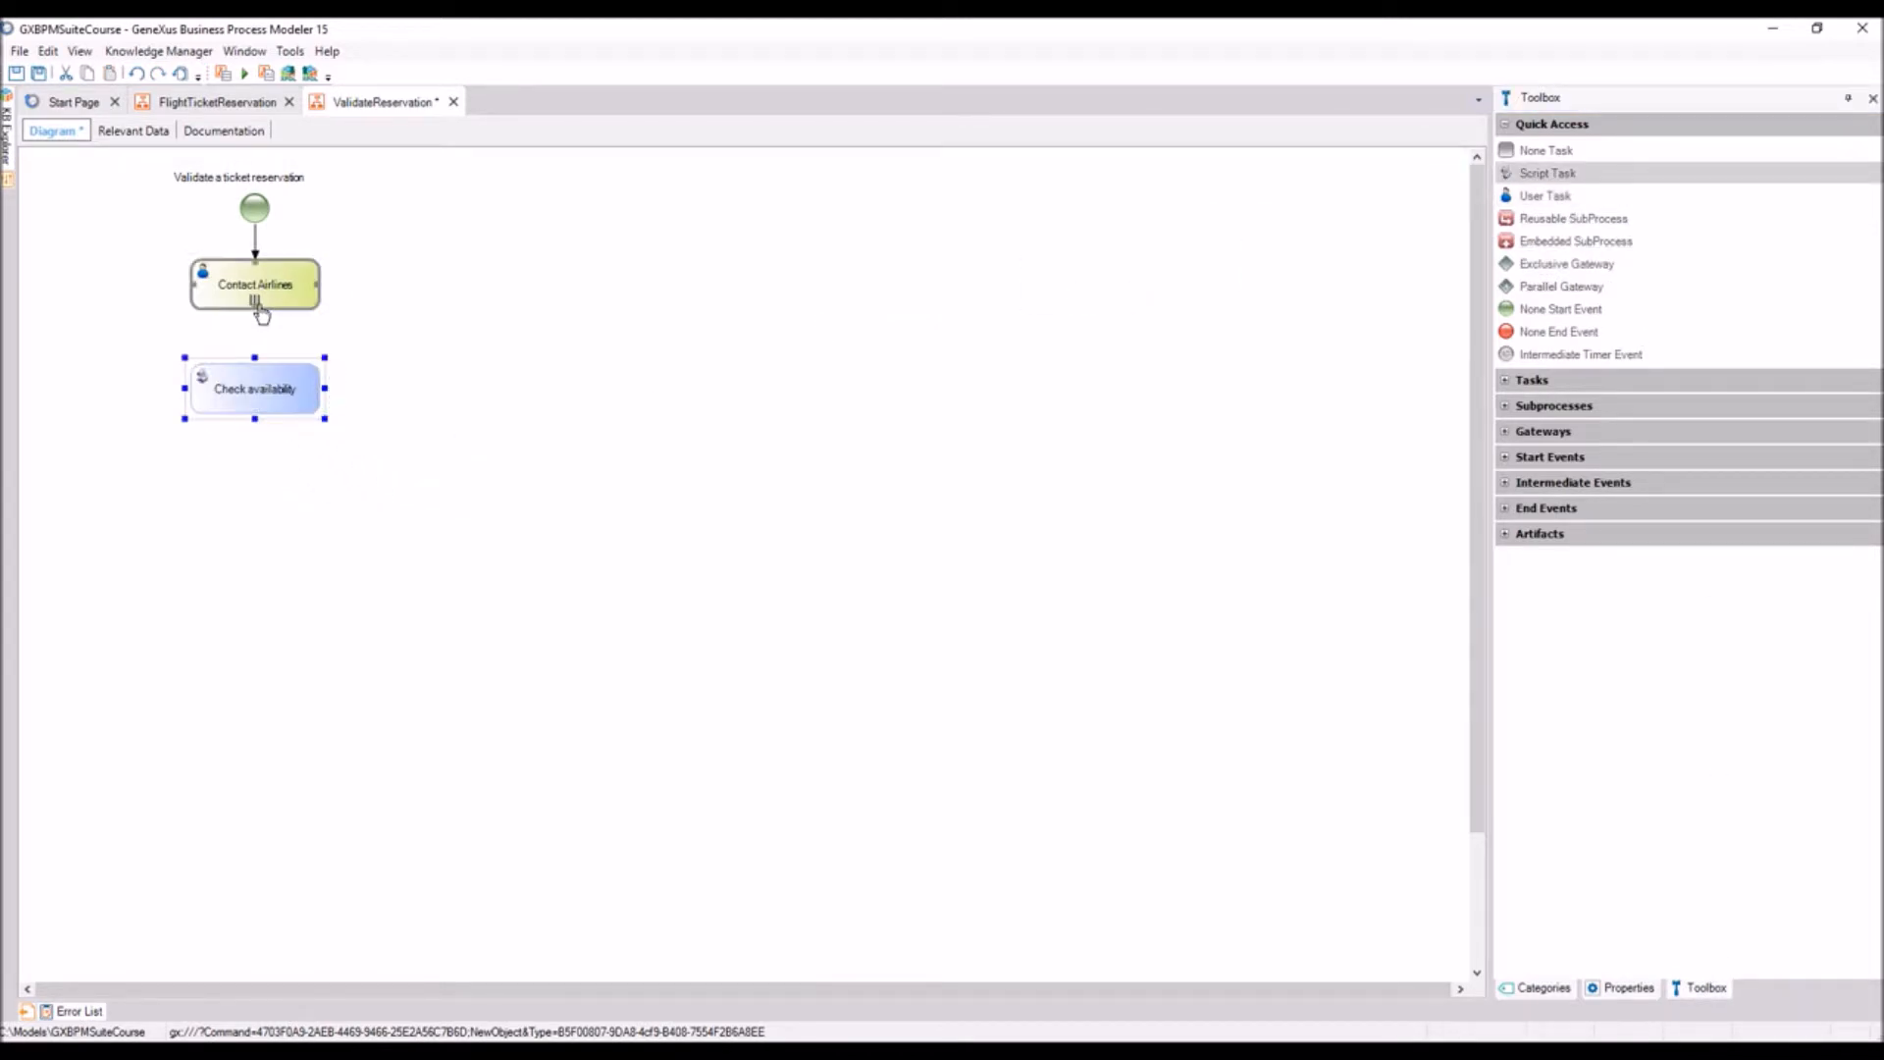
pyautogui.moveTo(256, 305); pyautogui.dragTo(258, 363)
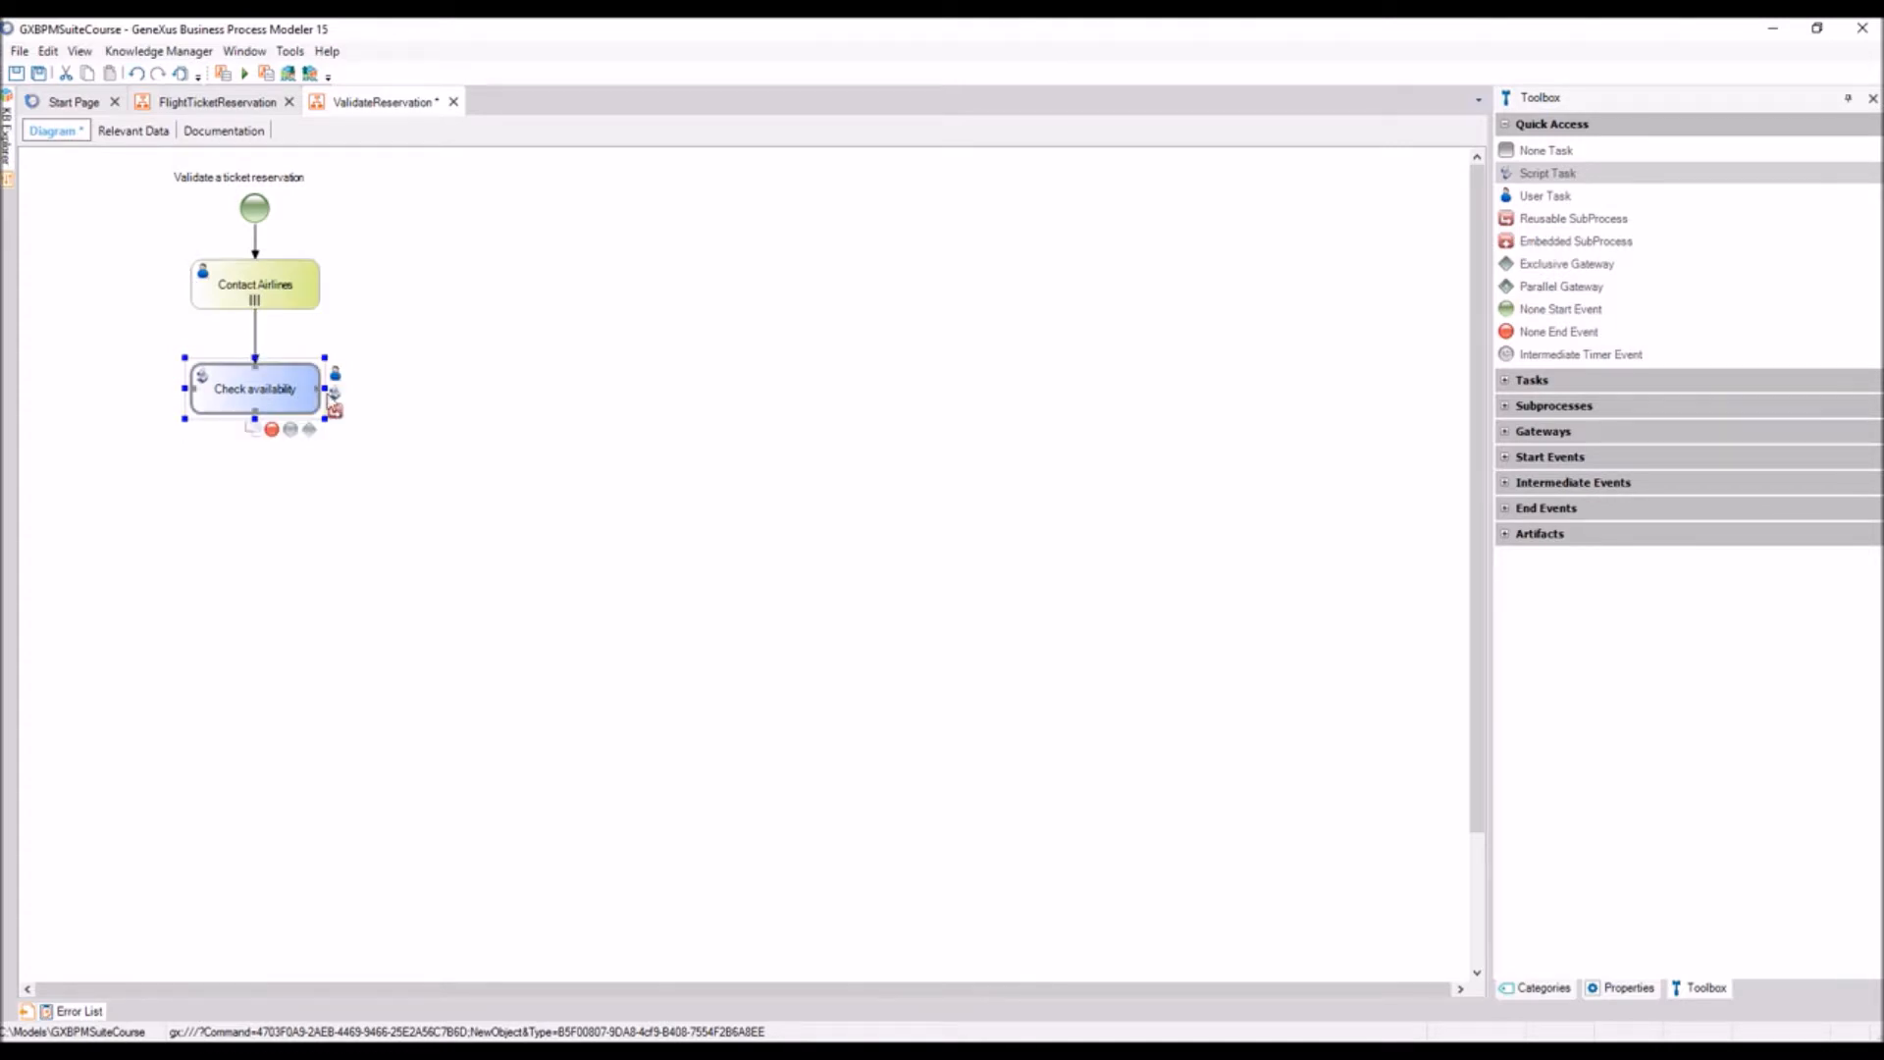
pyautogui.click(400, 411)
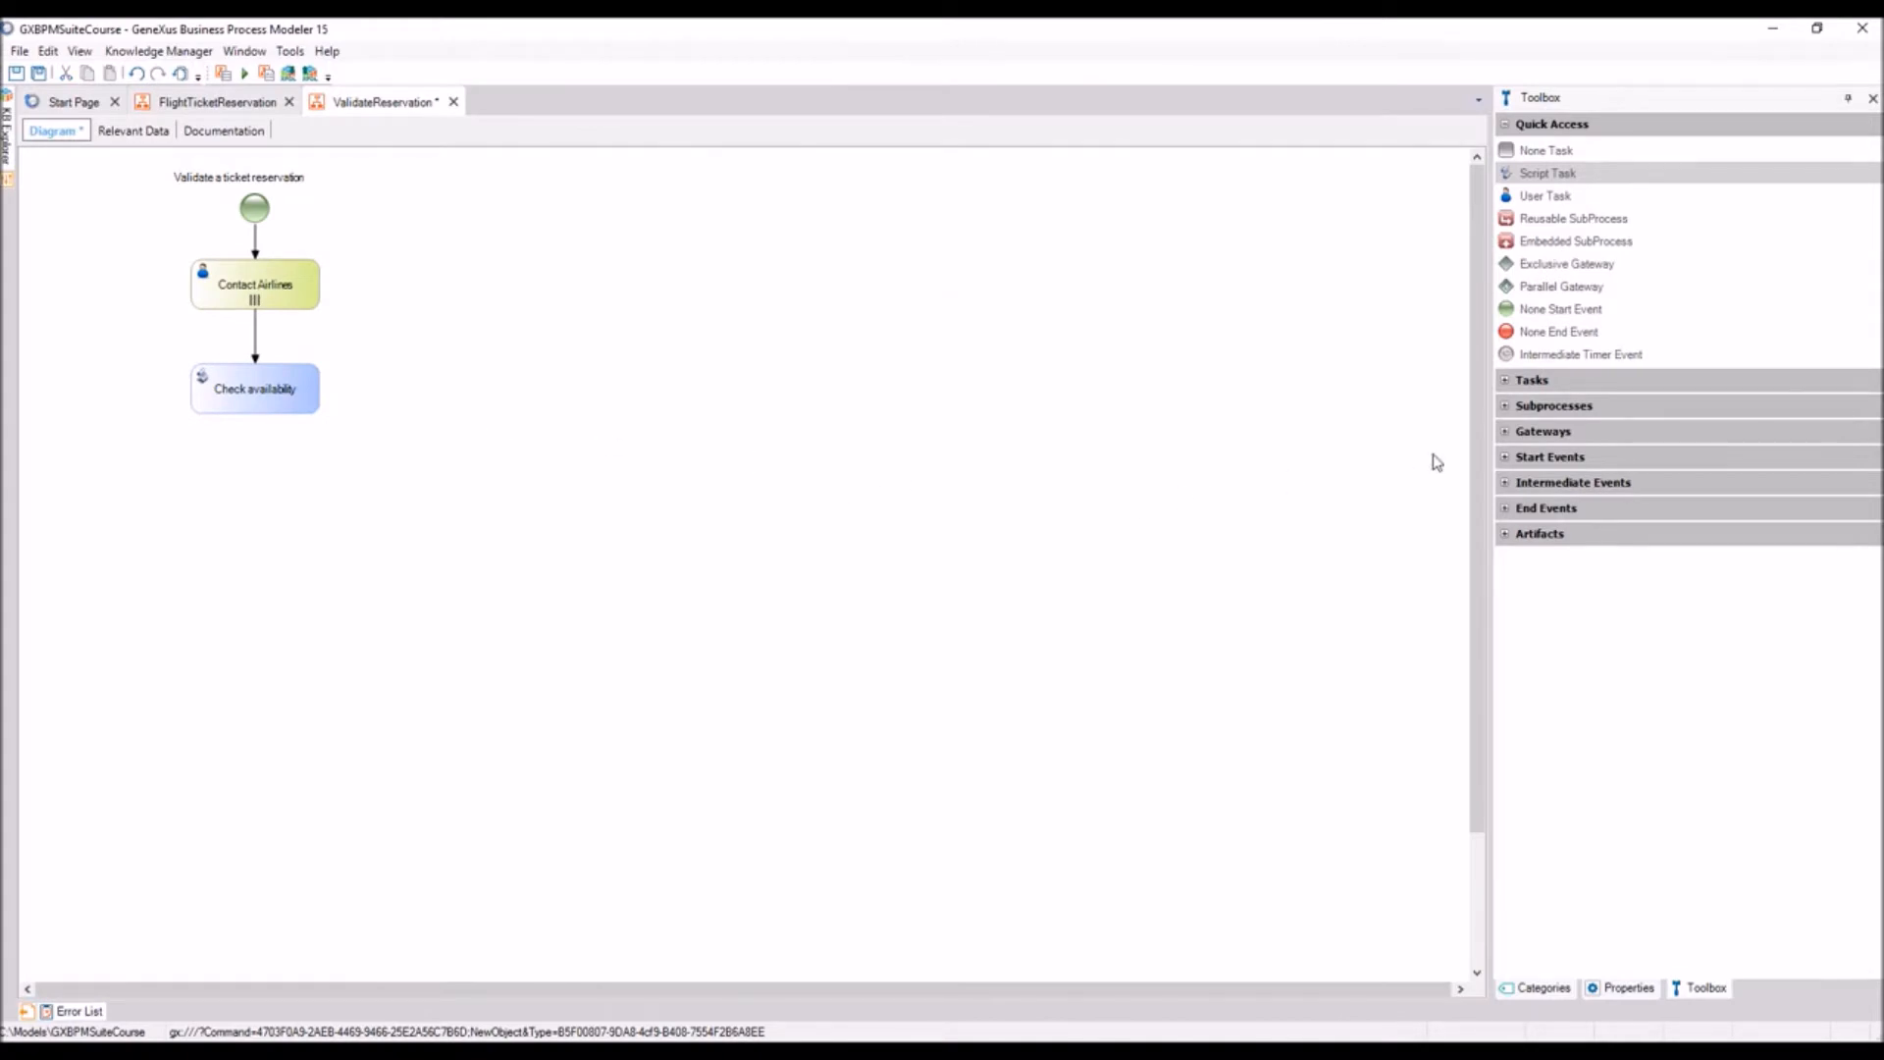
# - Add an inclusive gateway after Check availability, name it "Are the tickets available?" and place its label to the gateway's left
pyautogui.click(1506, 433)
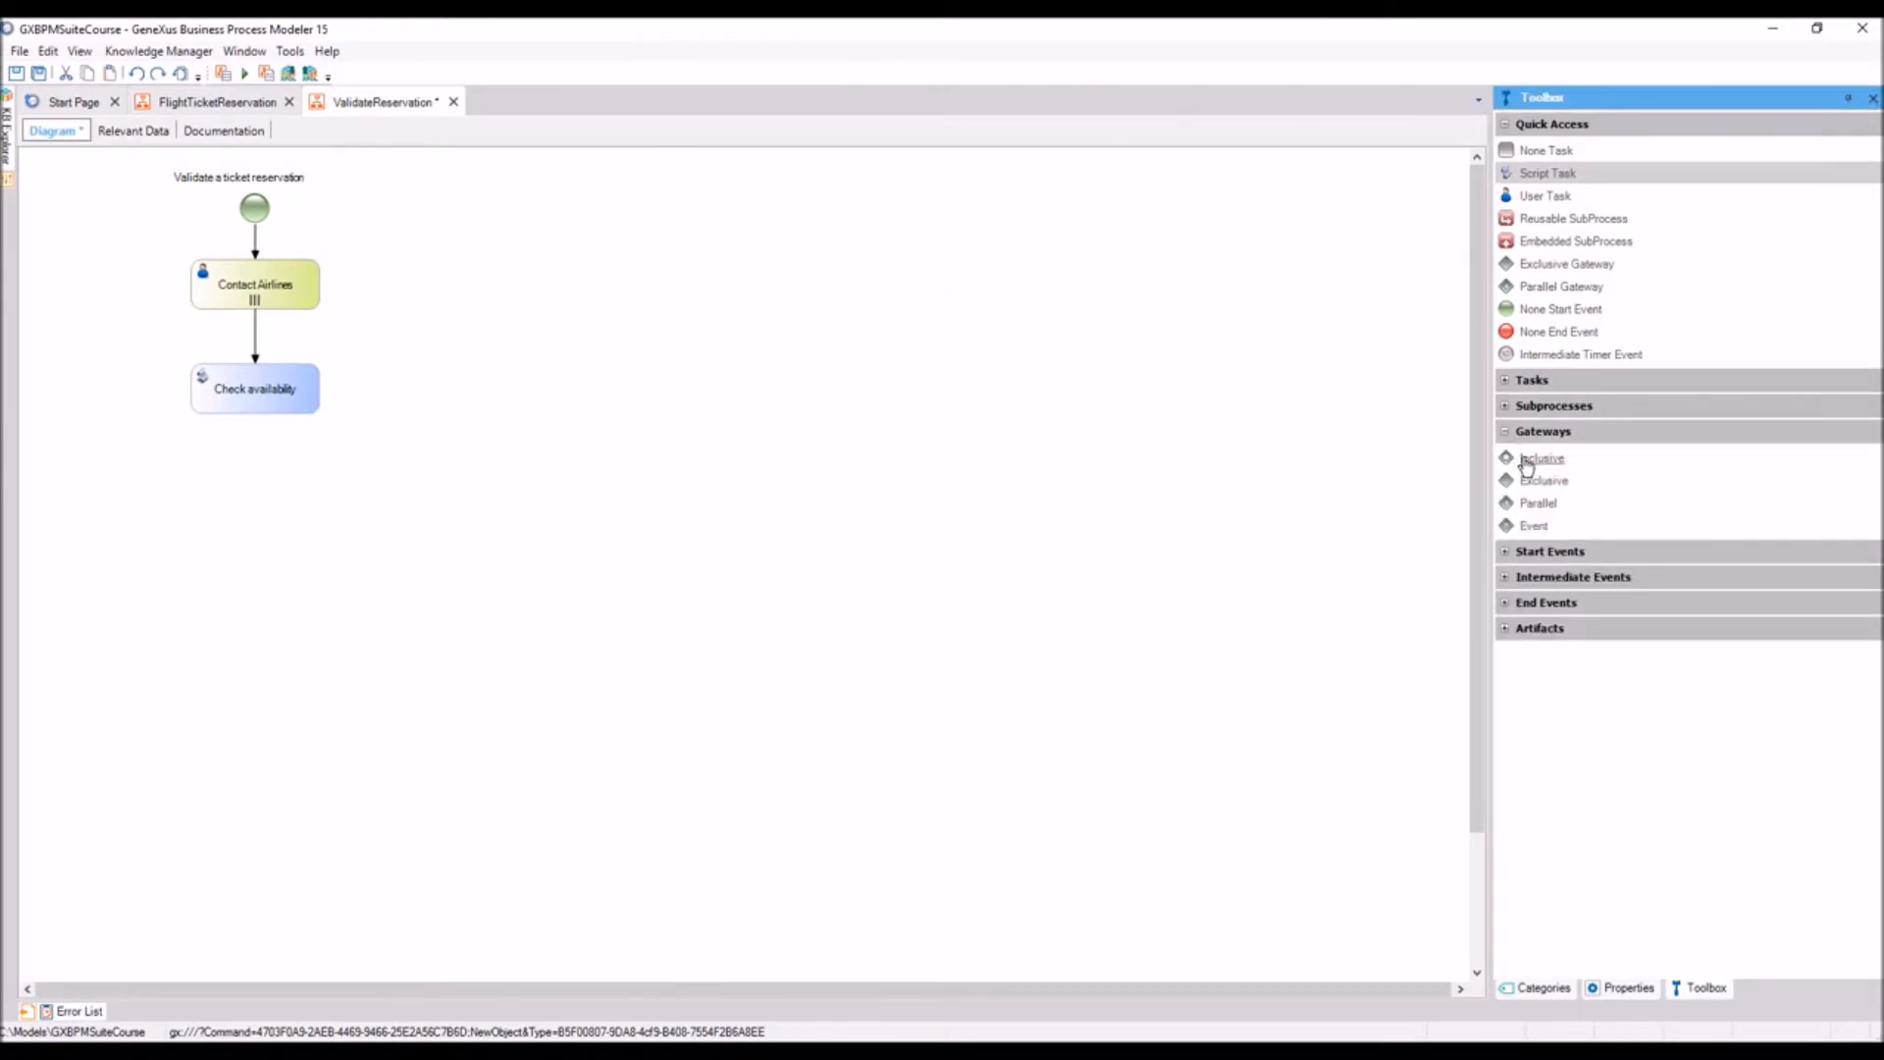
pyautogui.moveTo(1526, 465); pyautogui.dragTo(258, 475)
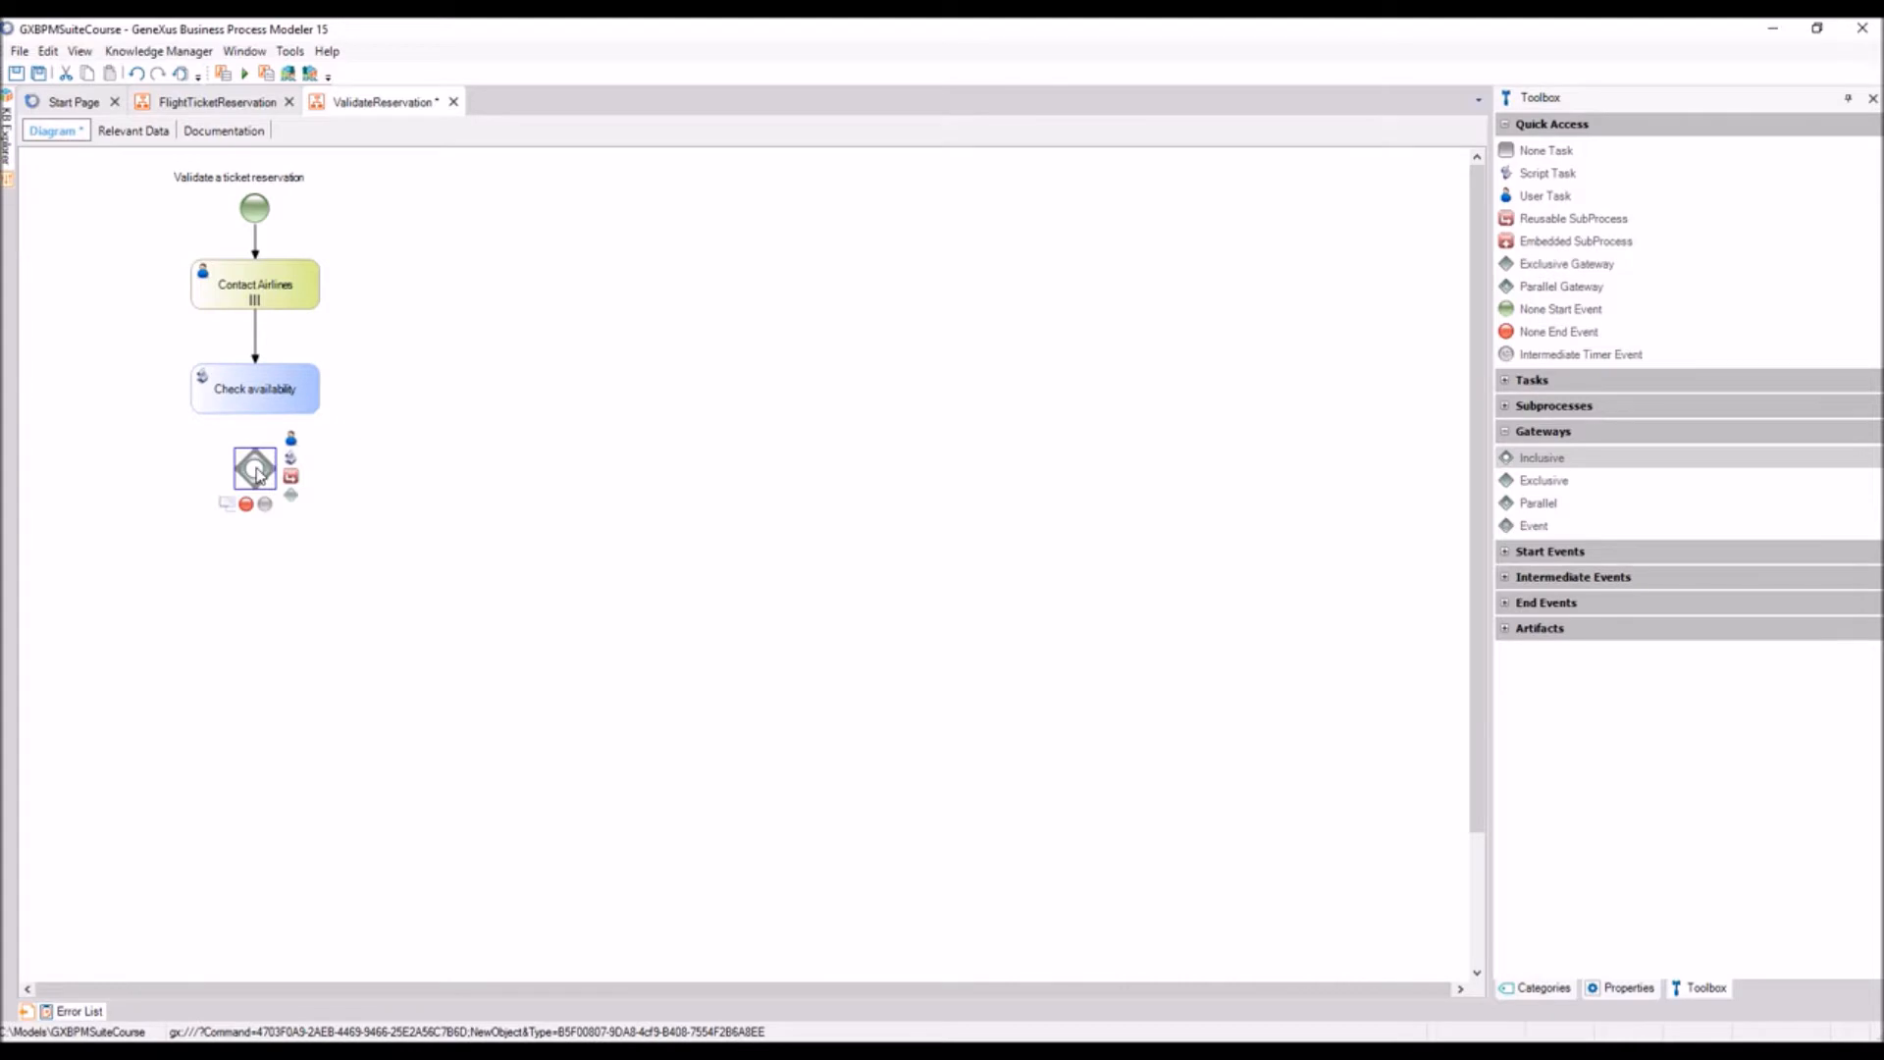
pyautogui.moveTo(259, 469)
pyautogui.mouseDown()
pyautogui.moveTo(261, 420)
pyautogui.moveTo(257, 470)
pyautogui.mouseUp()
pyautogui.doubleClick(257, 470)
pyautogui.write('Are the ticket')
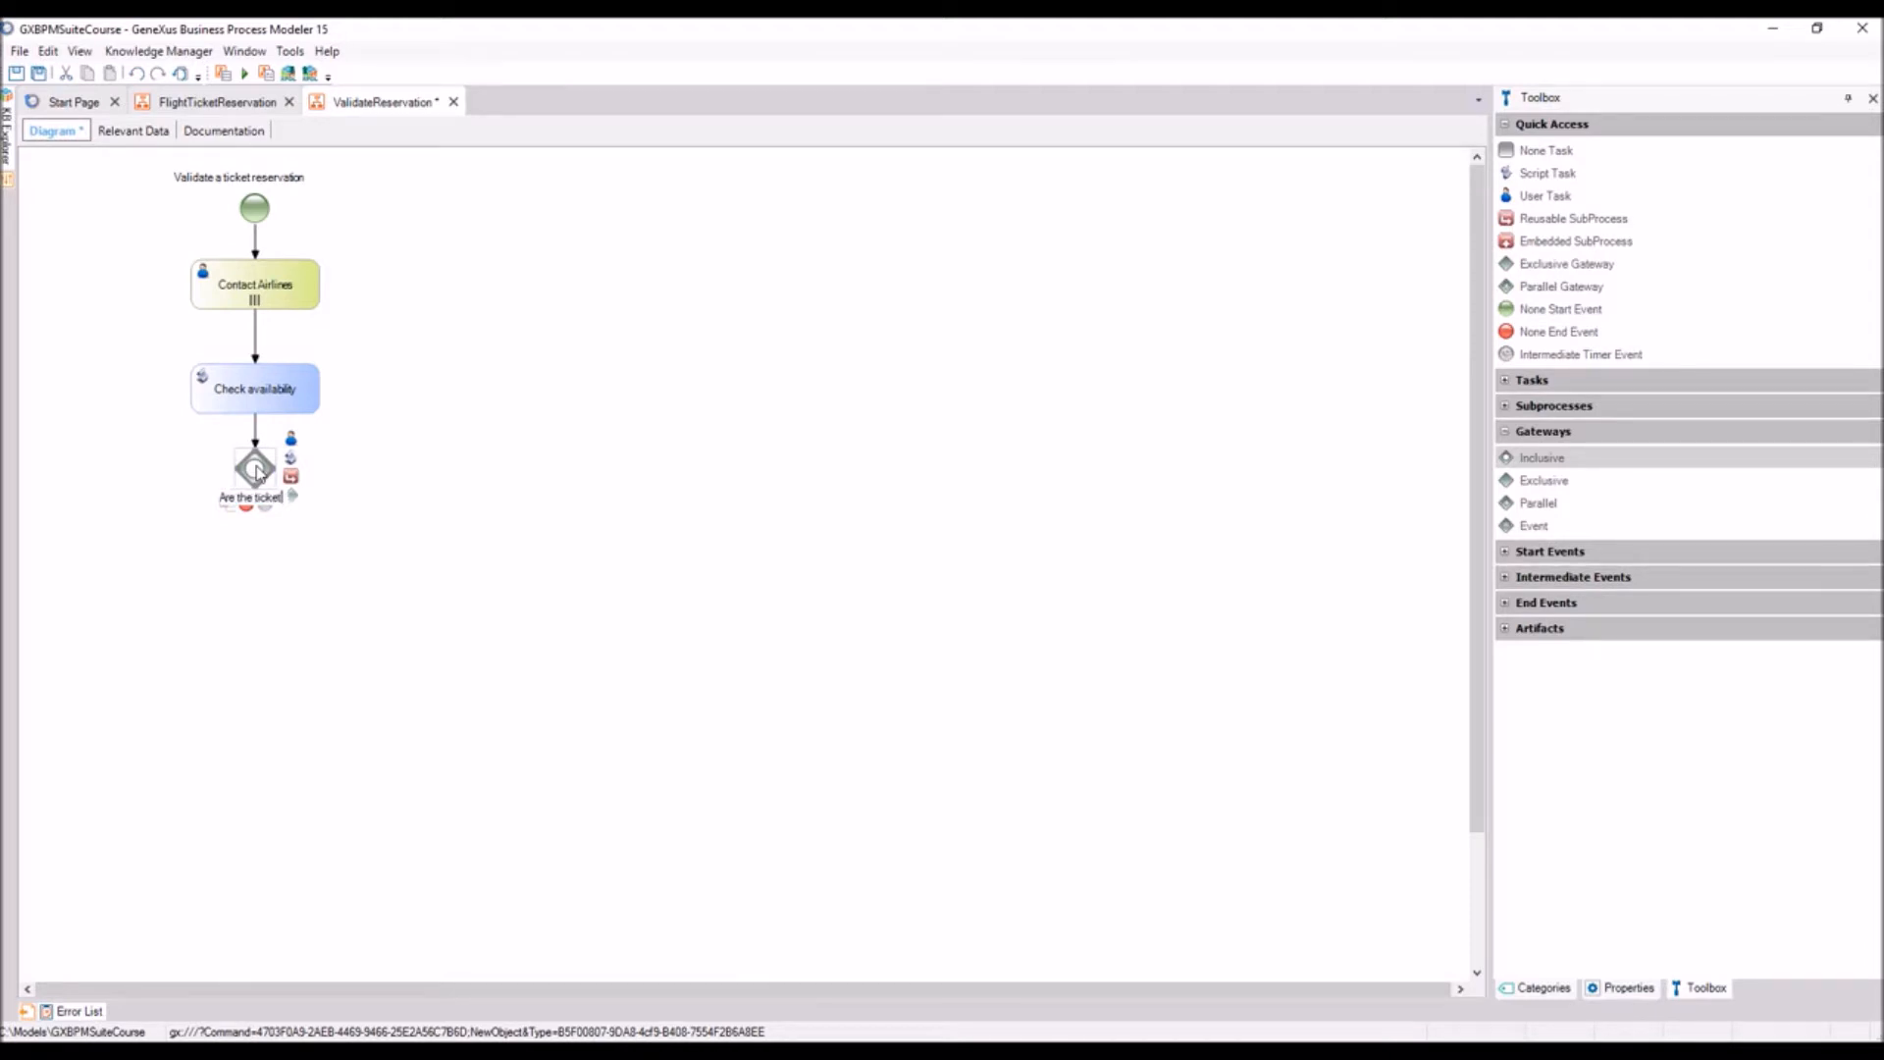
pyautogui.write('s available?')
pyautogui.click(228, 527)
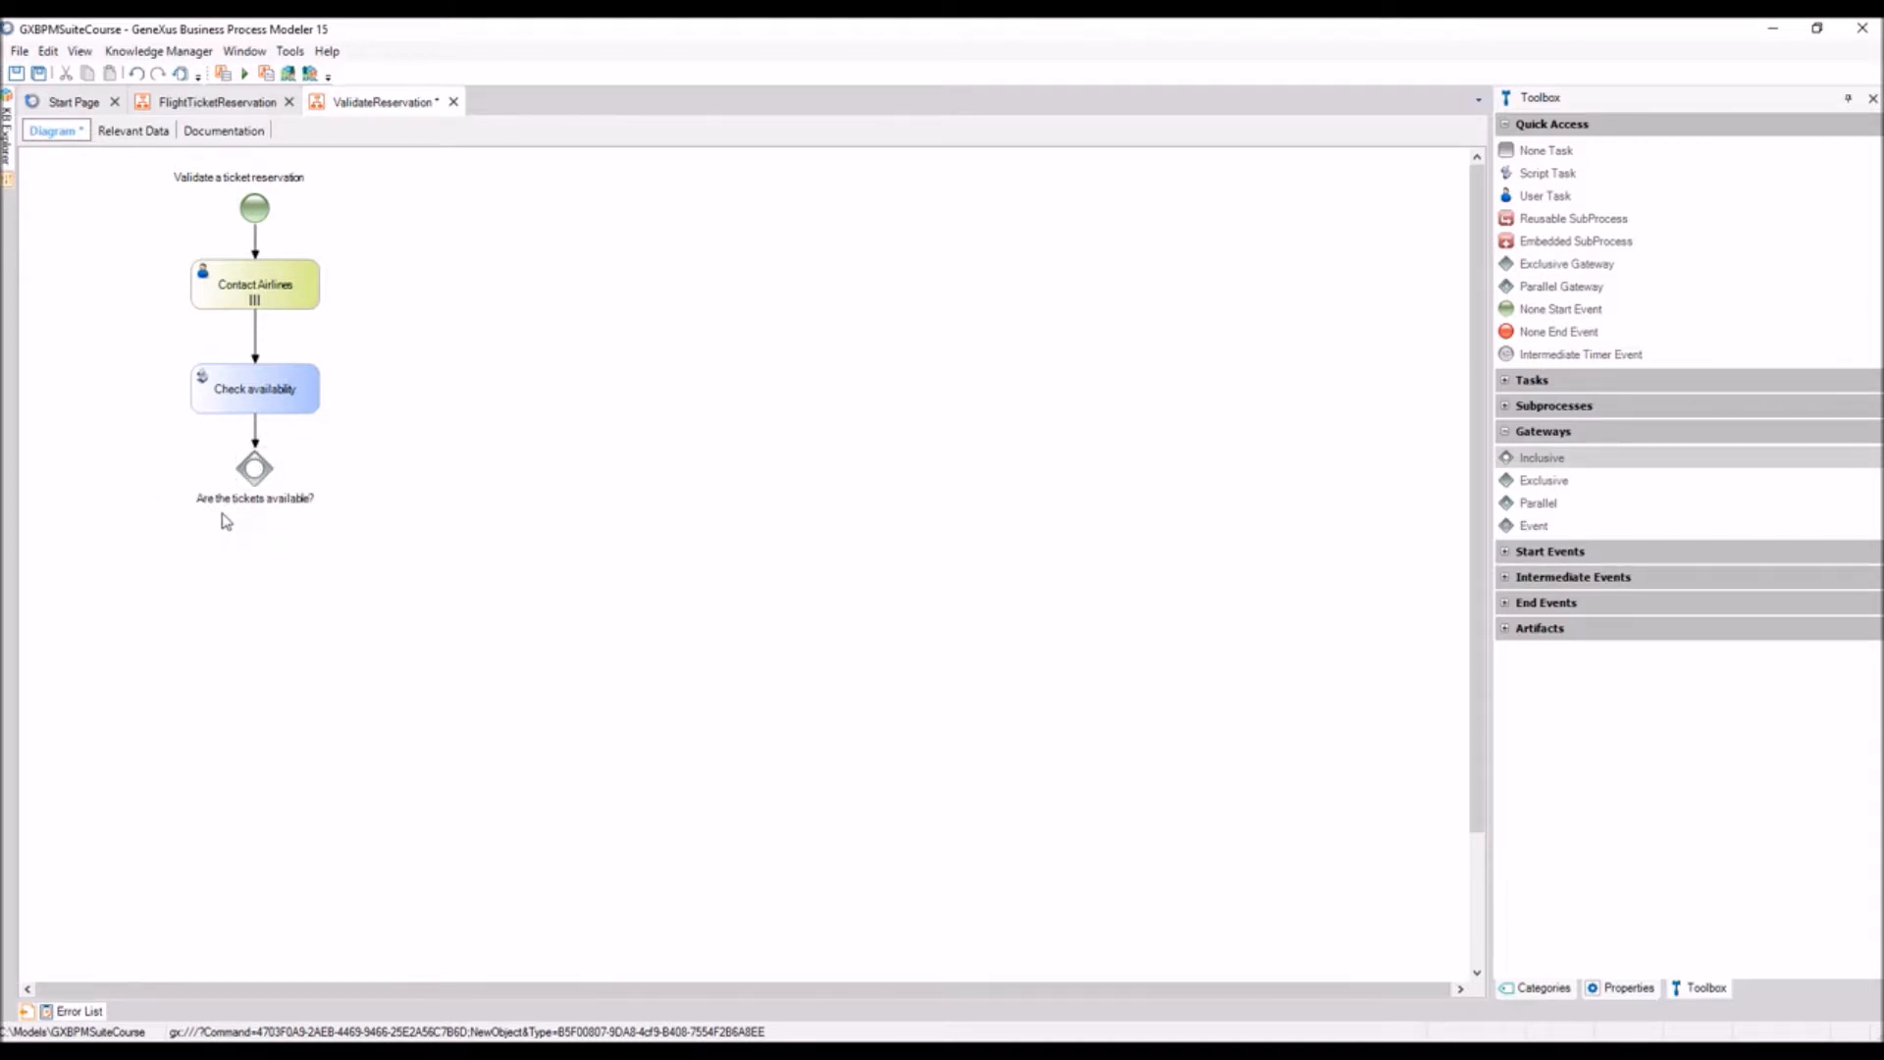
pyautogui.moveTo(215, 504); pyautogui.dragTo(128, 478)
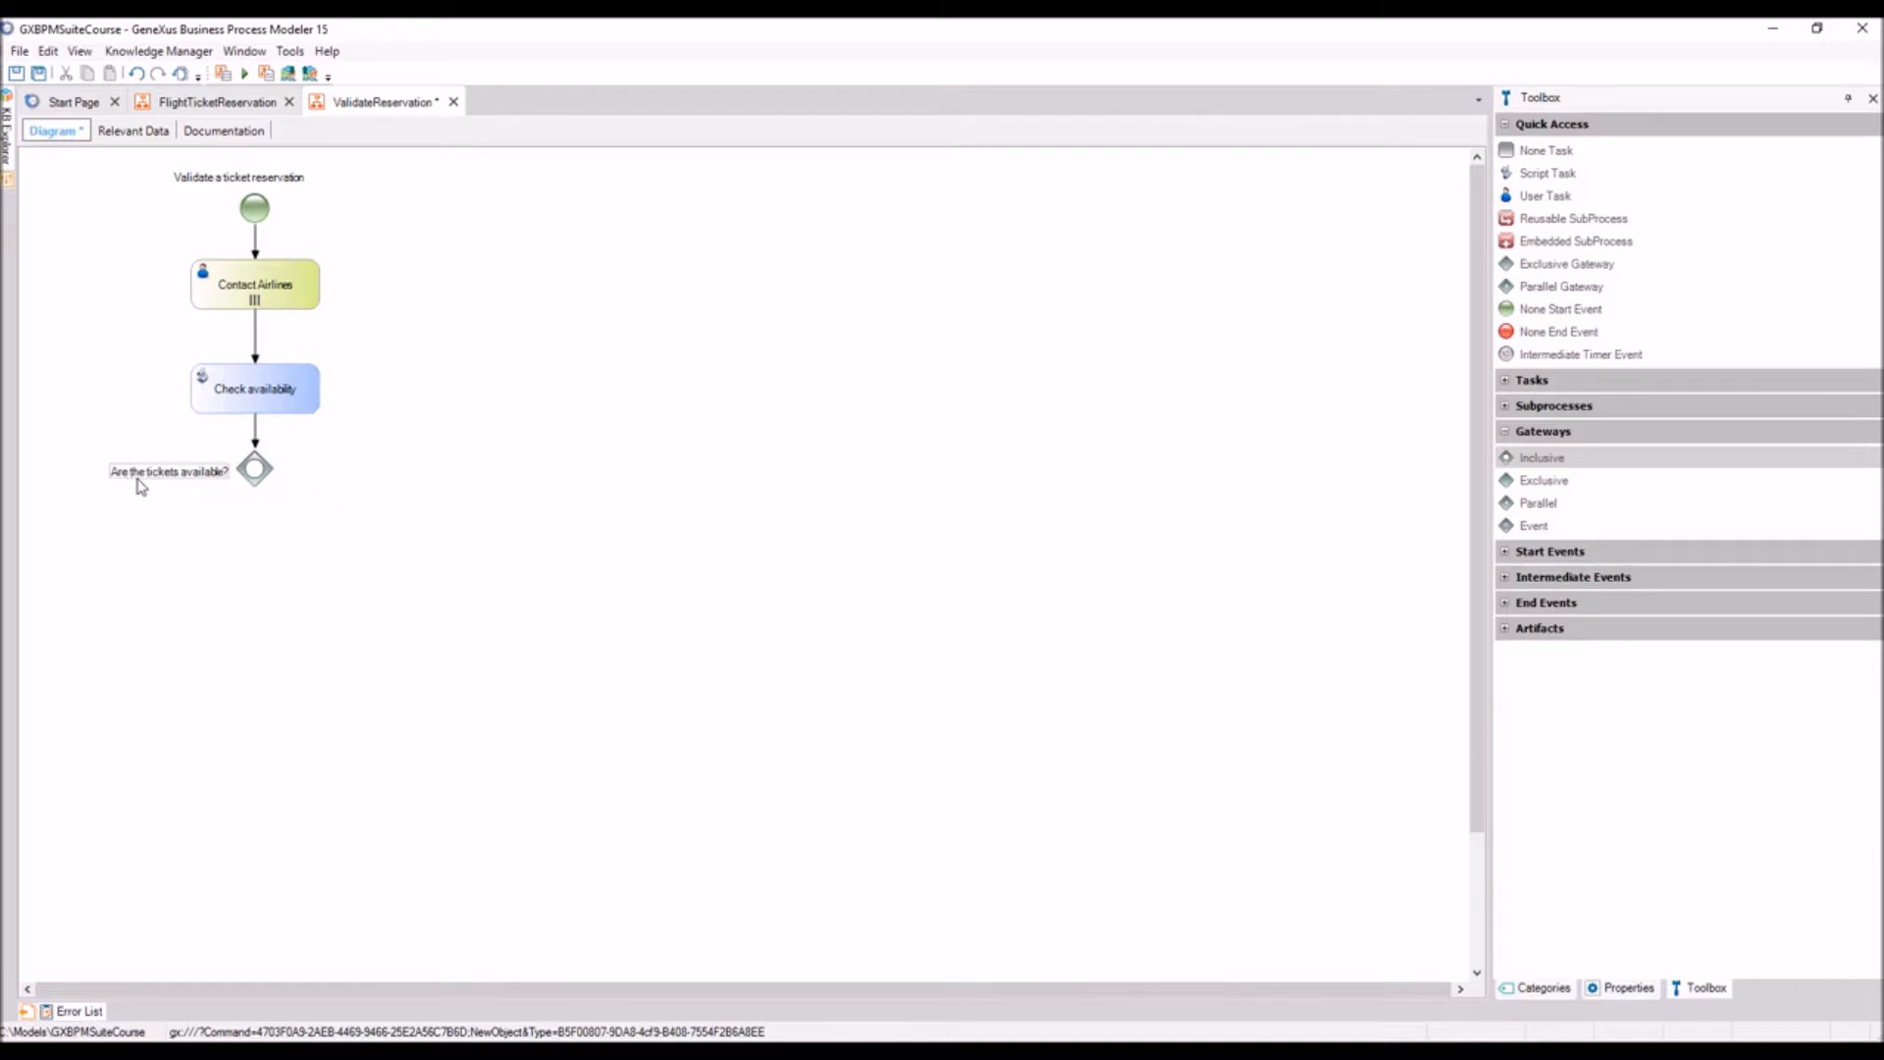
pyautogui.click(301, 508)
# - Add an error end event named "Not available tickets" to the right of the inclusive gateway, connected from the gateway
pyautogui.click(1505, 603)
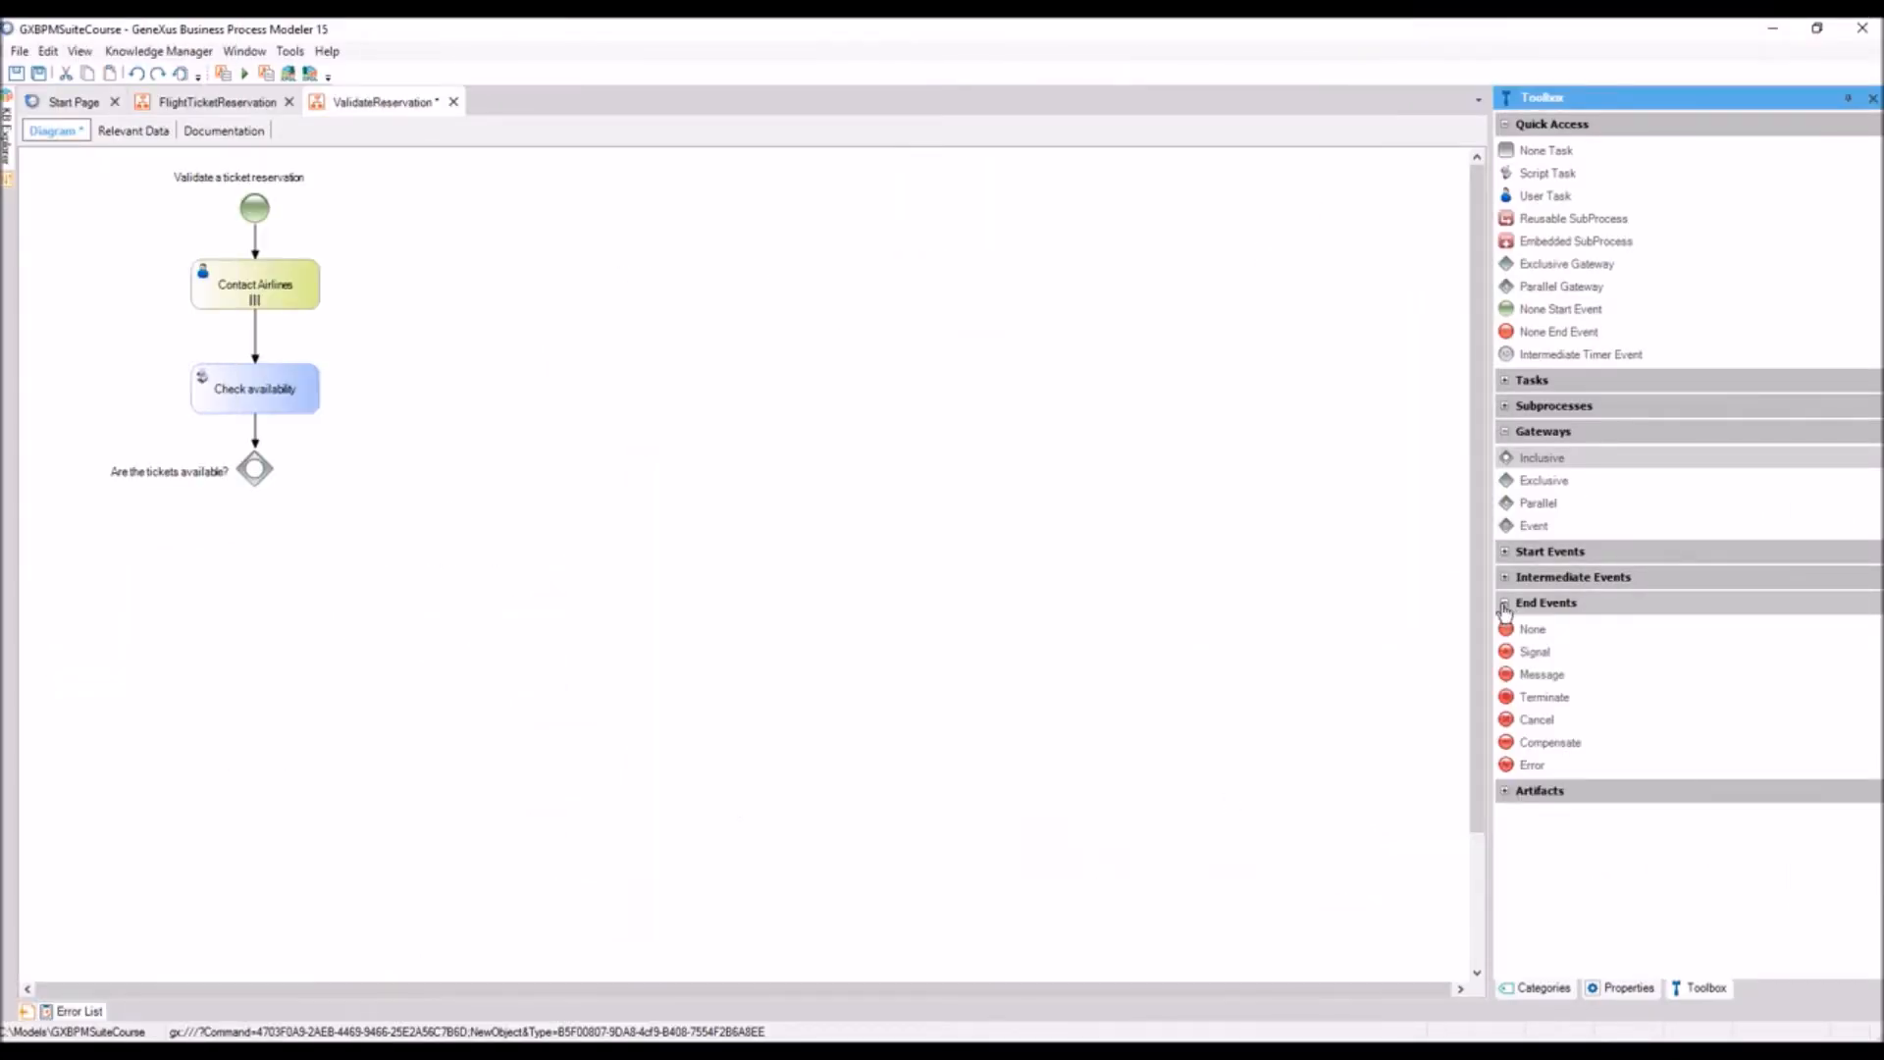
pyautogui.moveTo(1529, 774); pyautogui.dragTo(400, 475)
pyautogui.moveTo(286, 480); pyautogui.dragTo(401, 477)
pyautogui.write('Not avai')
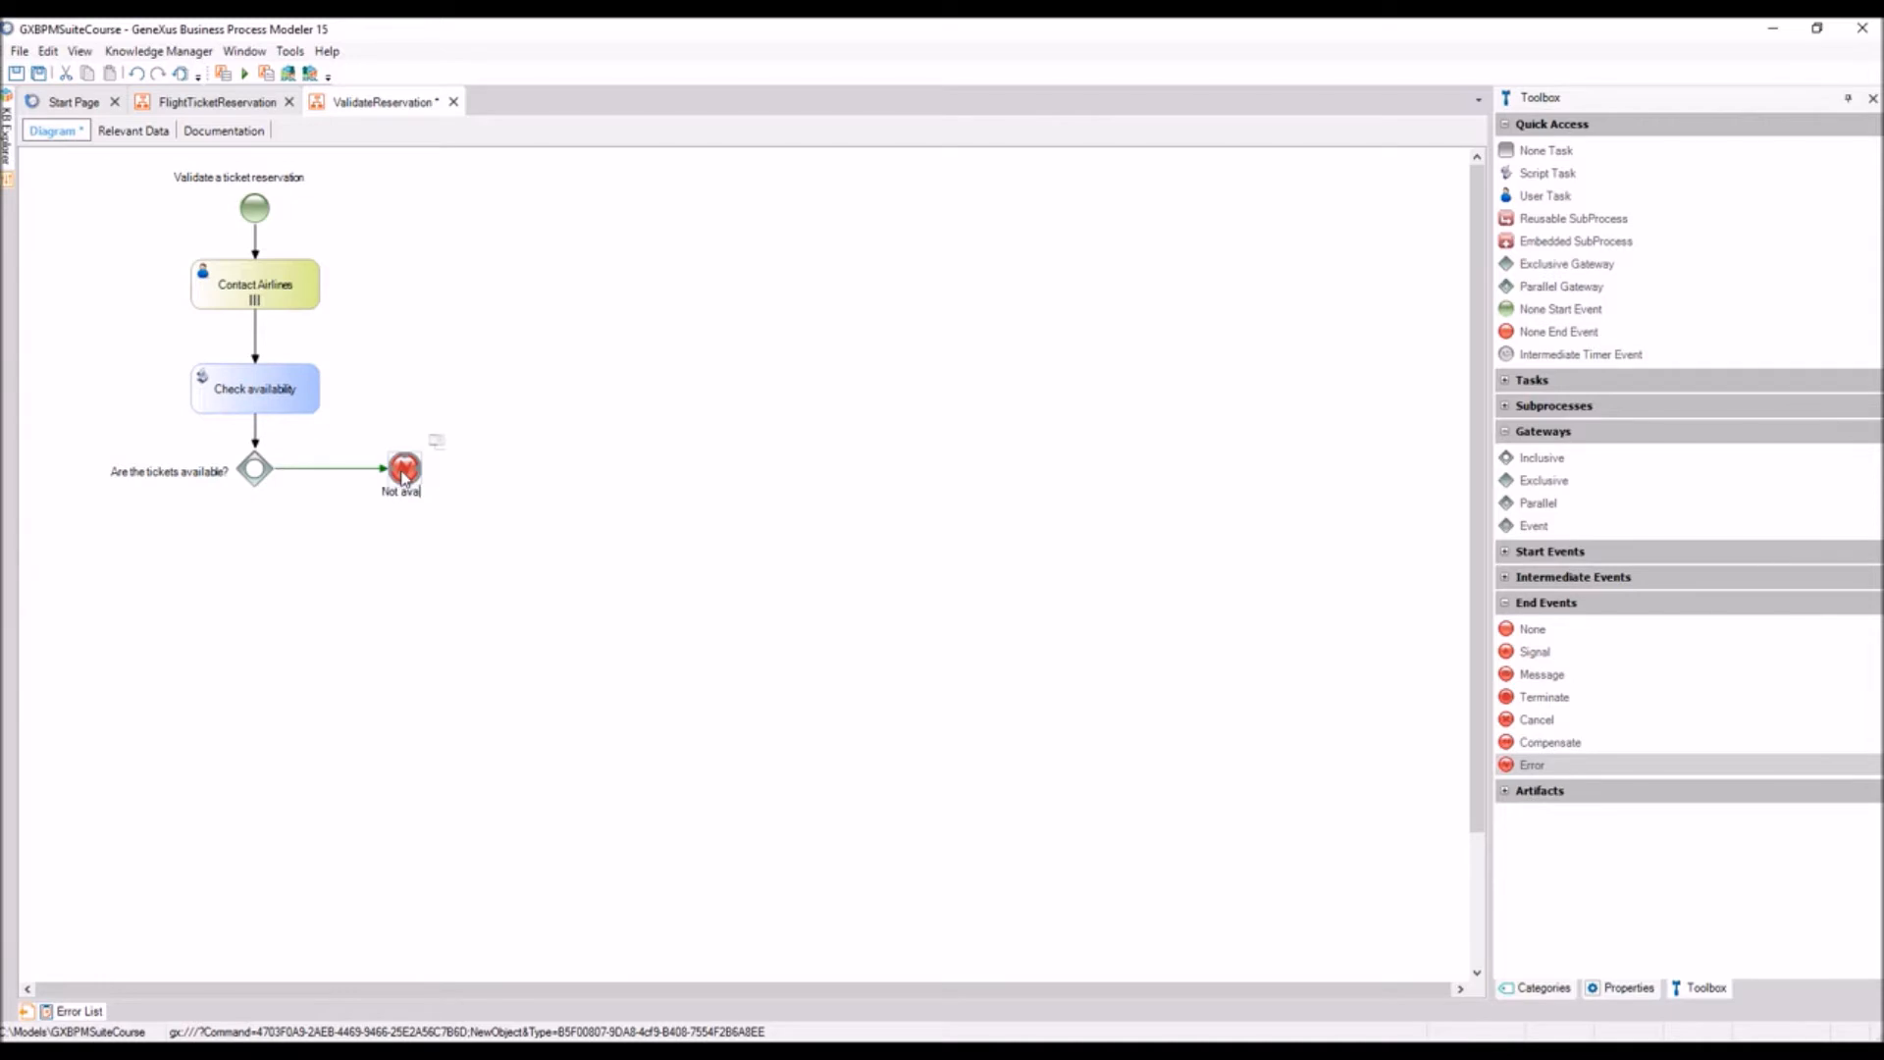
pyautogui.write('lable tickets')
pyautogui.press('Return')
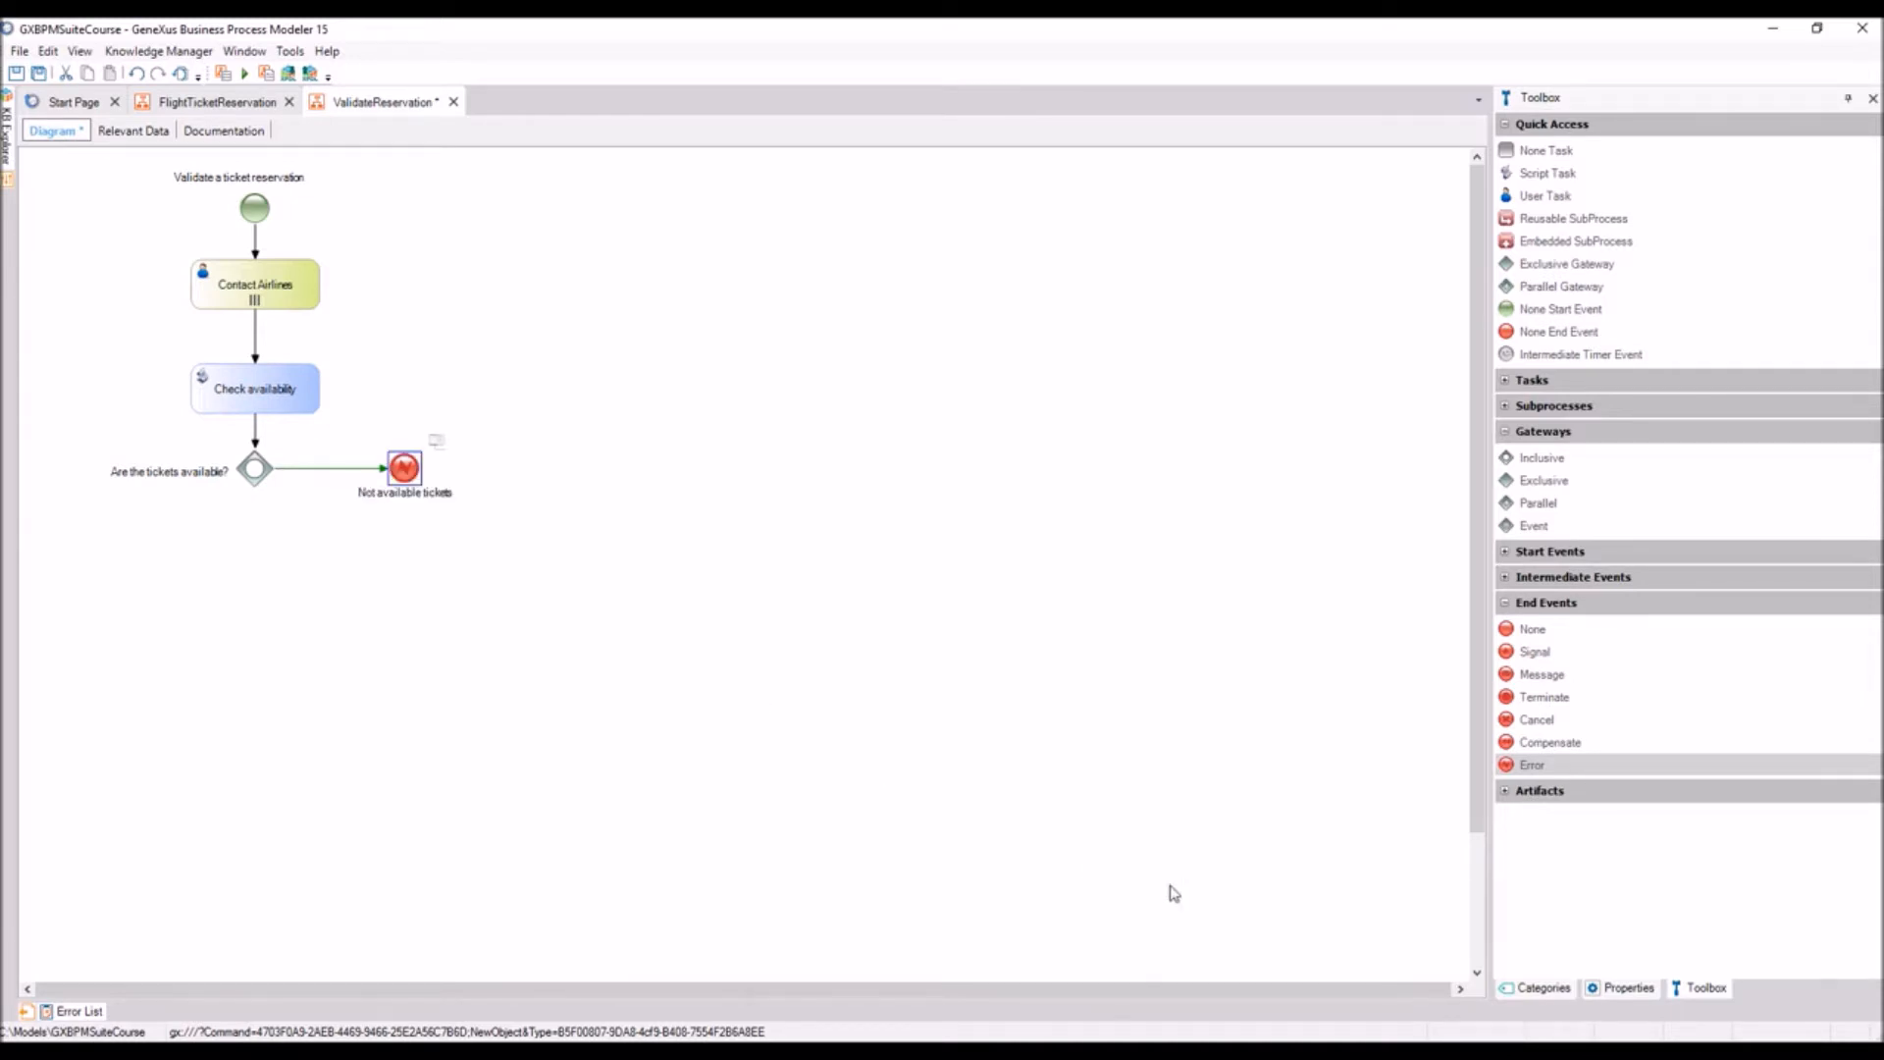
# - Set the error code of the "Not available tickets" end event to NOT_AVAILABLE_TICKETS
pyautogui.click(1625, 988)
pyautogui.click(1682, 232)
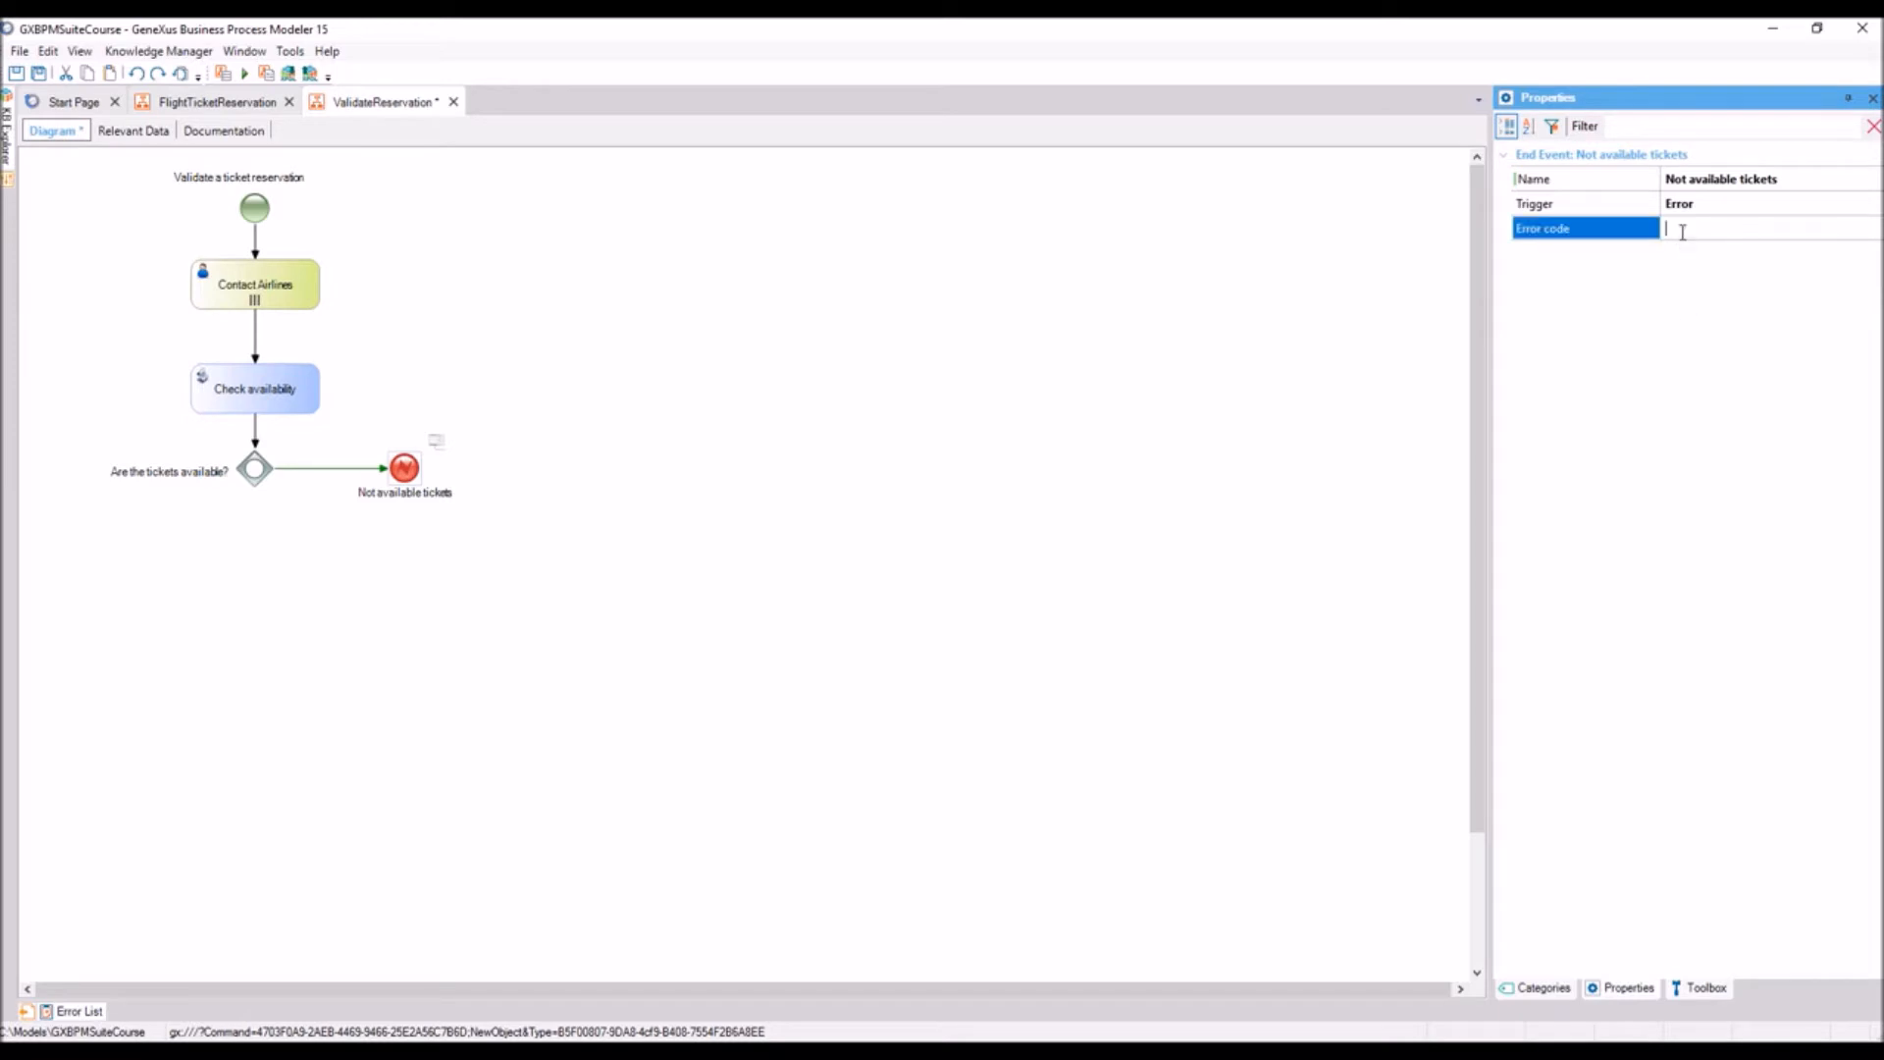
pyautogui.write('NOT_AVAILABLE_TICKETS')
pyautogui.click(1798, 316)
# - In the FlightTicketReservation diagram, delete the "Is the reservation valid?" gateway and move Associate Customer with Reservation up, its flow entering Validate Reservation from above
pyautogui.click(225, 110)
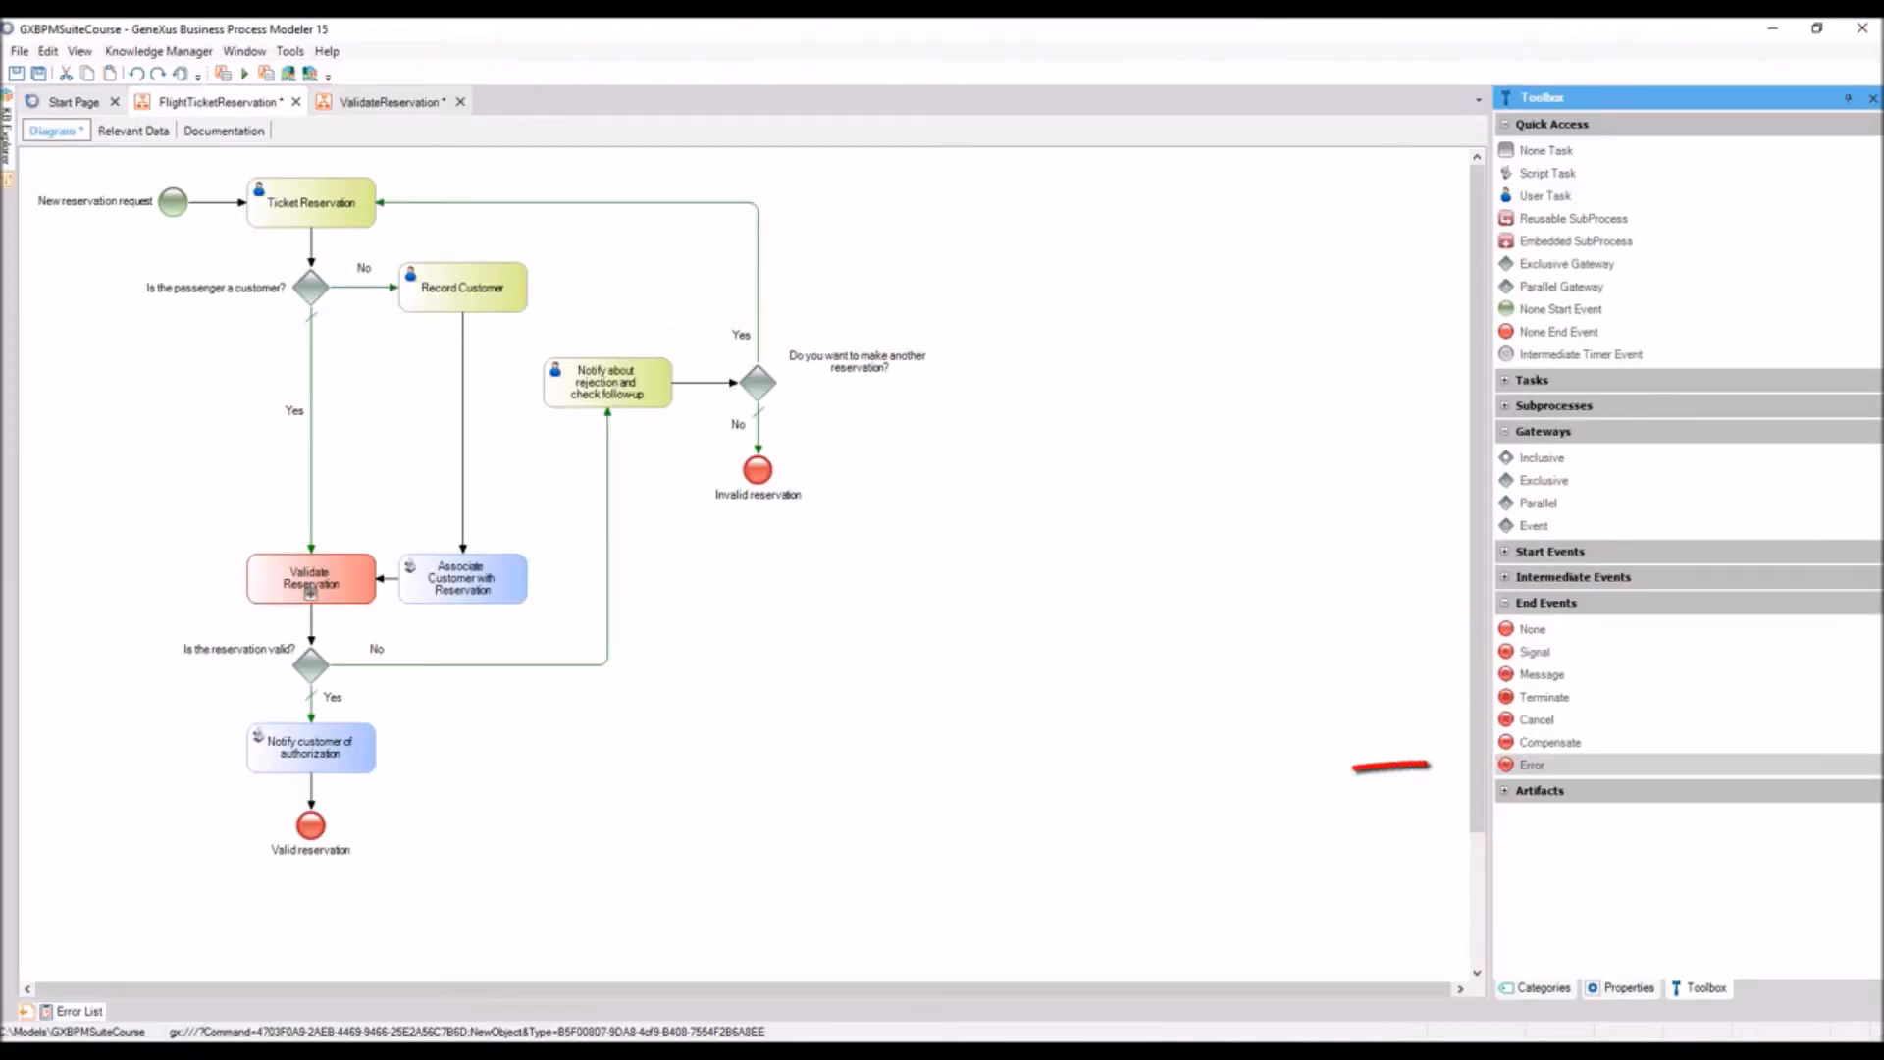
pyautogui.click(1511, 579)
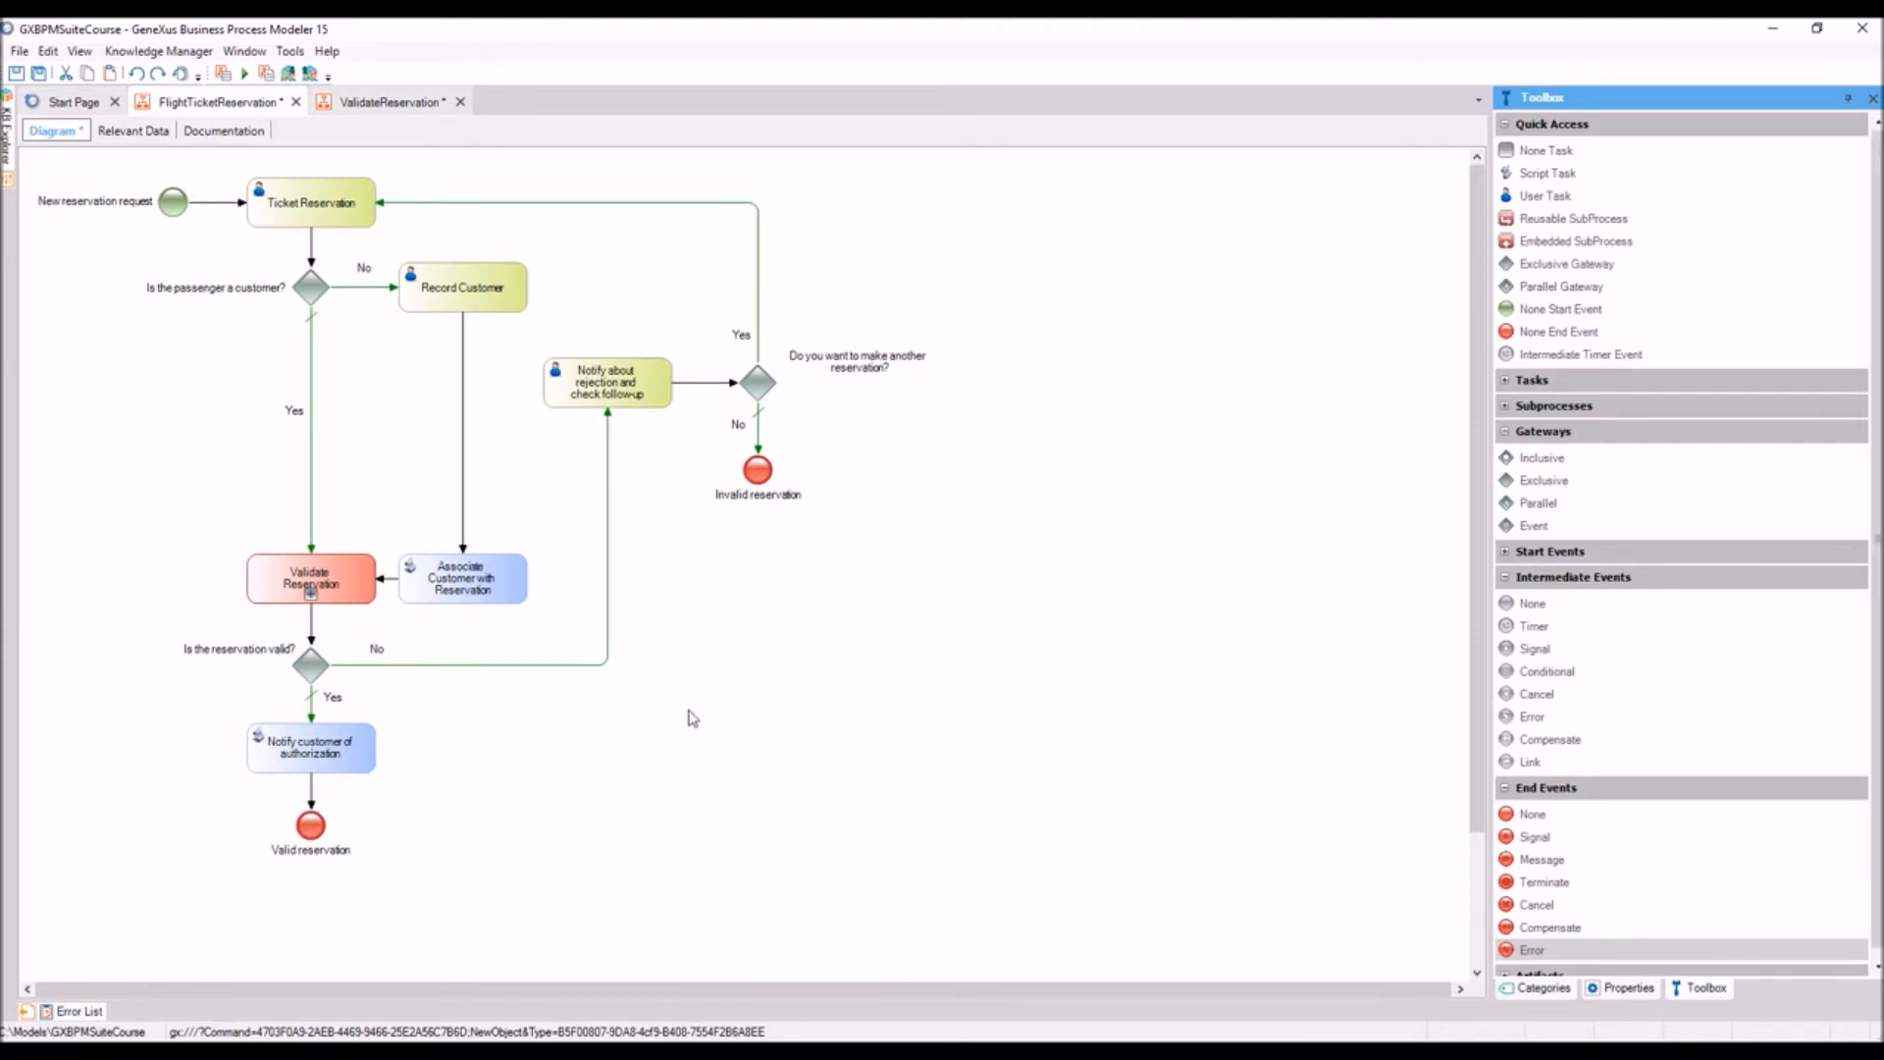
pyautogui.click(312, 668)
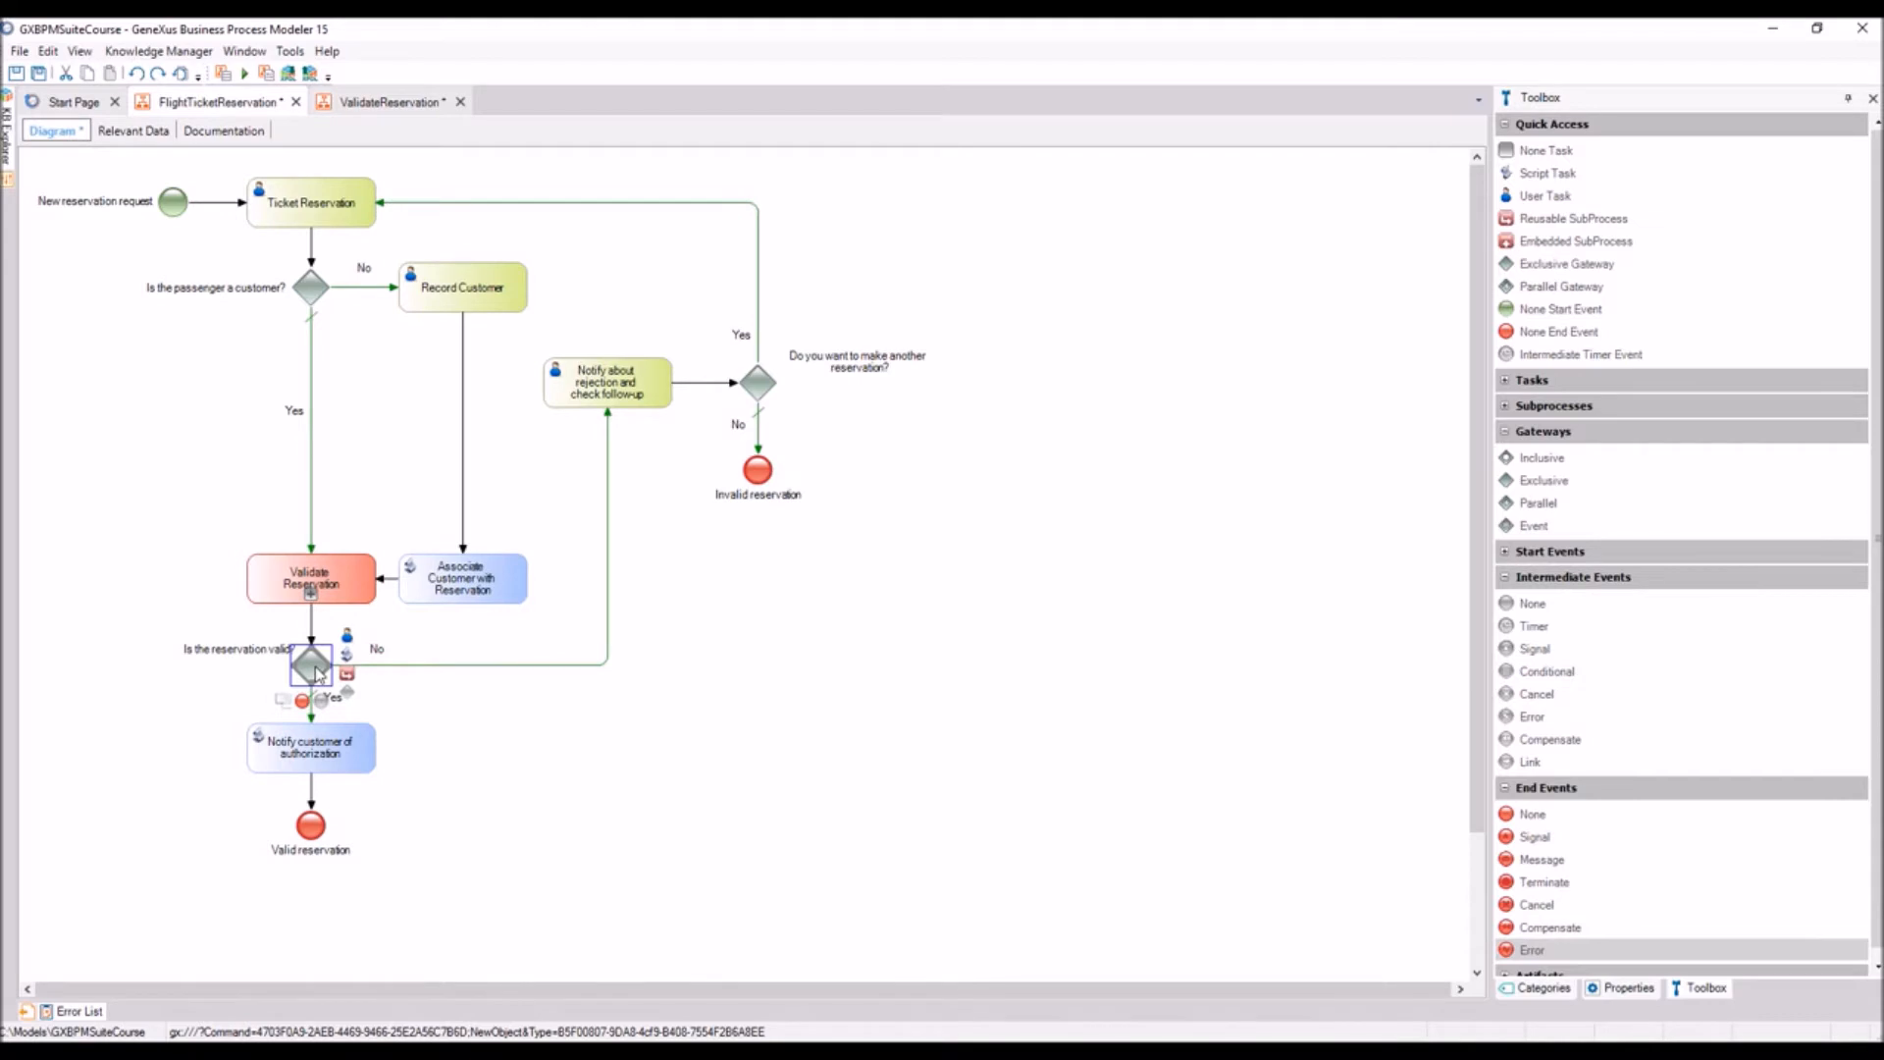
pyautogui.press('Delete')
pyautogui.moveTo(431, 580); pyautogui.dragTo(431, 472)
pyautogui.moveTo(361, 551); pyautogui.dragTo(355, 551)
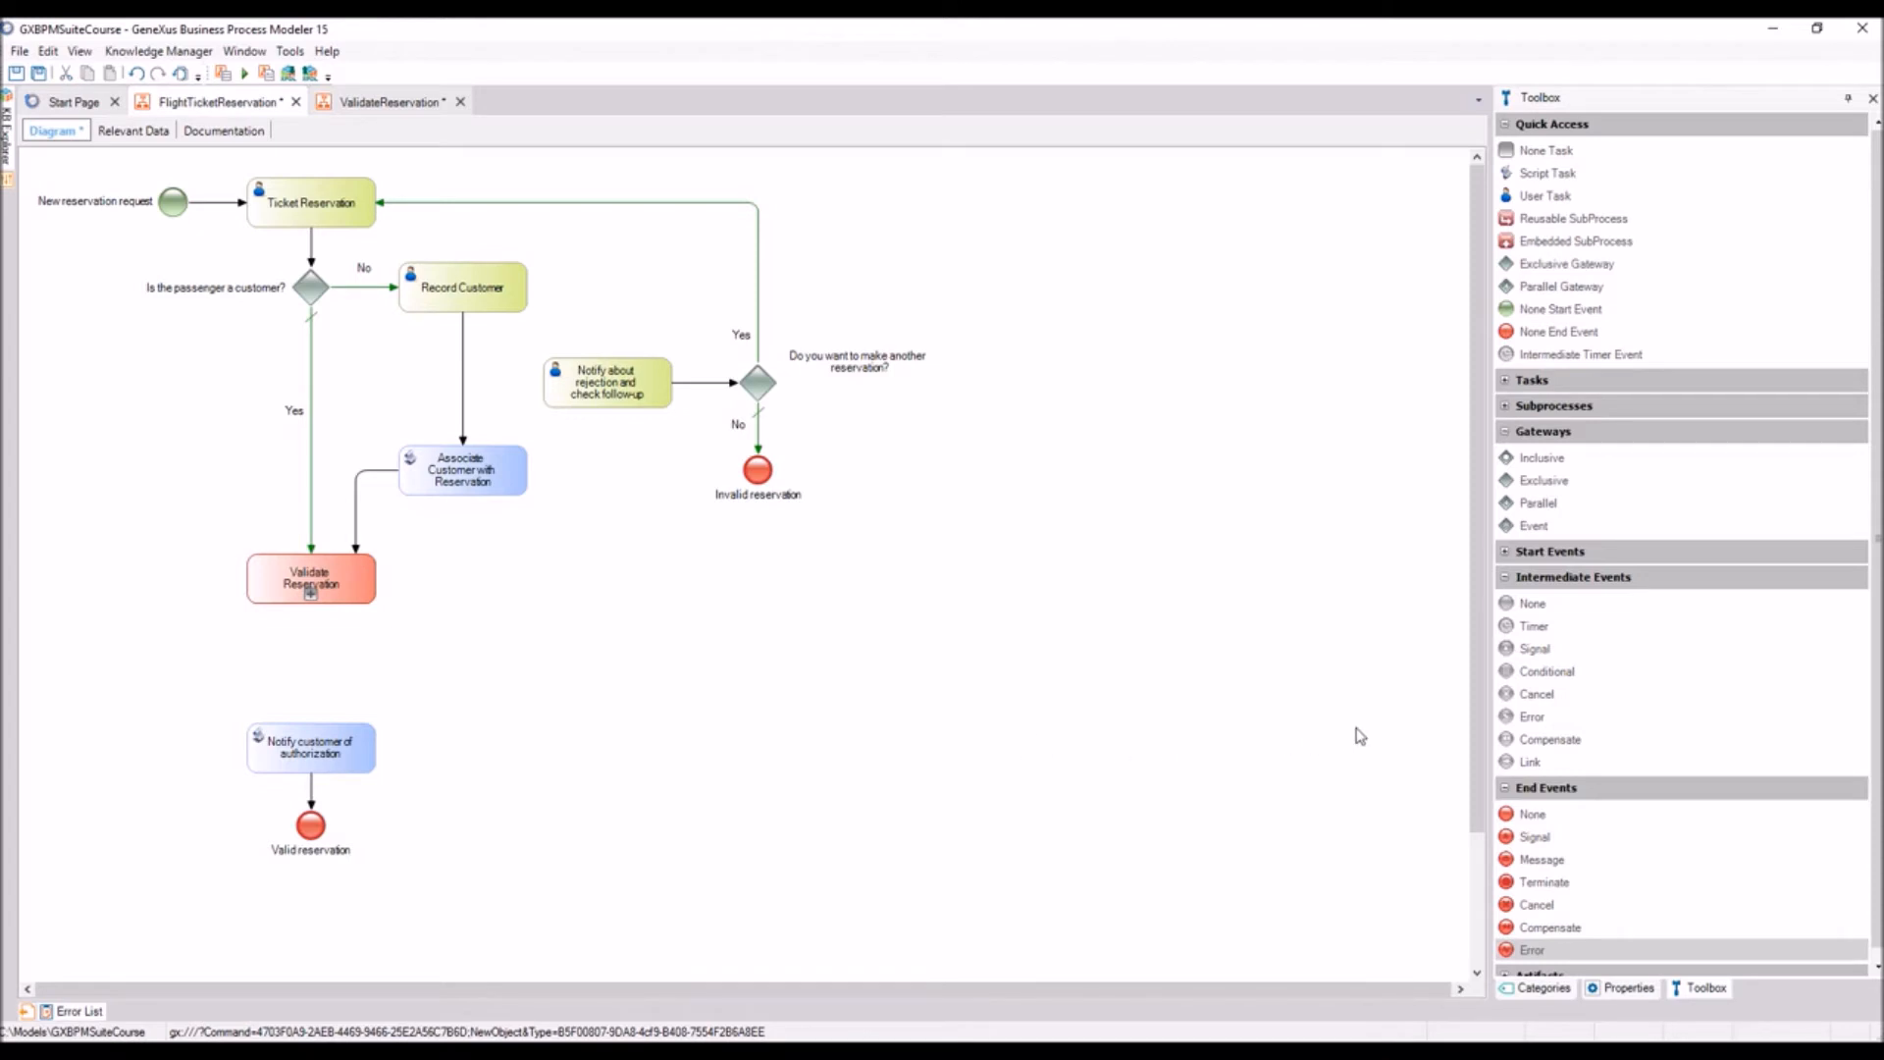
# - Attach an intermediate error event to the right edge of Validate Reservation with error code NOT_AVAILABLE_TICKETS
pyautogui.moveTo(1509, 718); pyautogui.dragTo(366, 592)
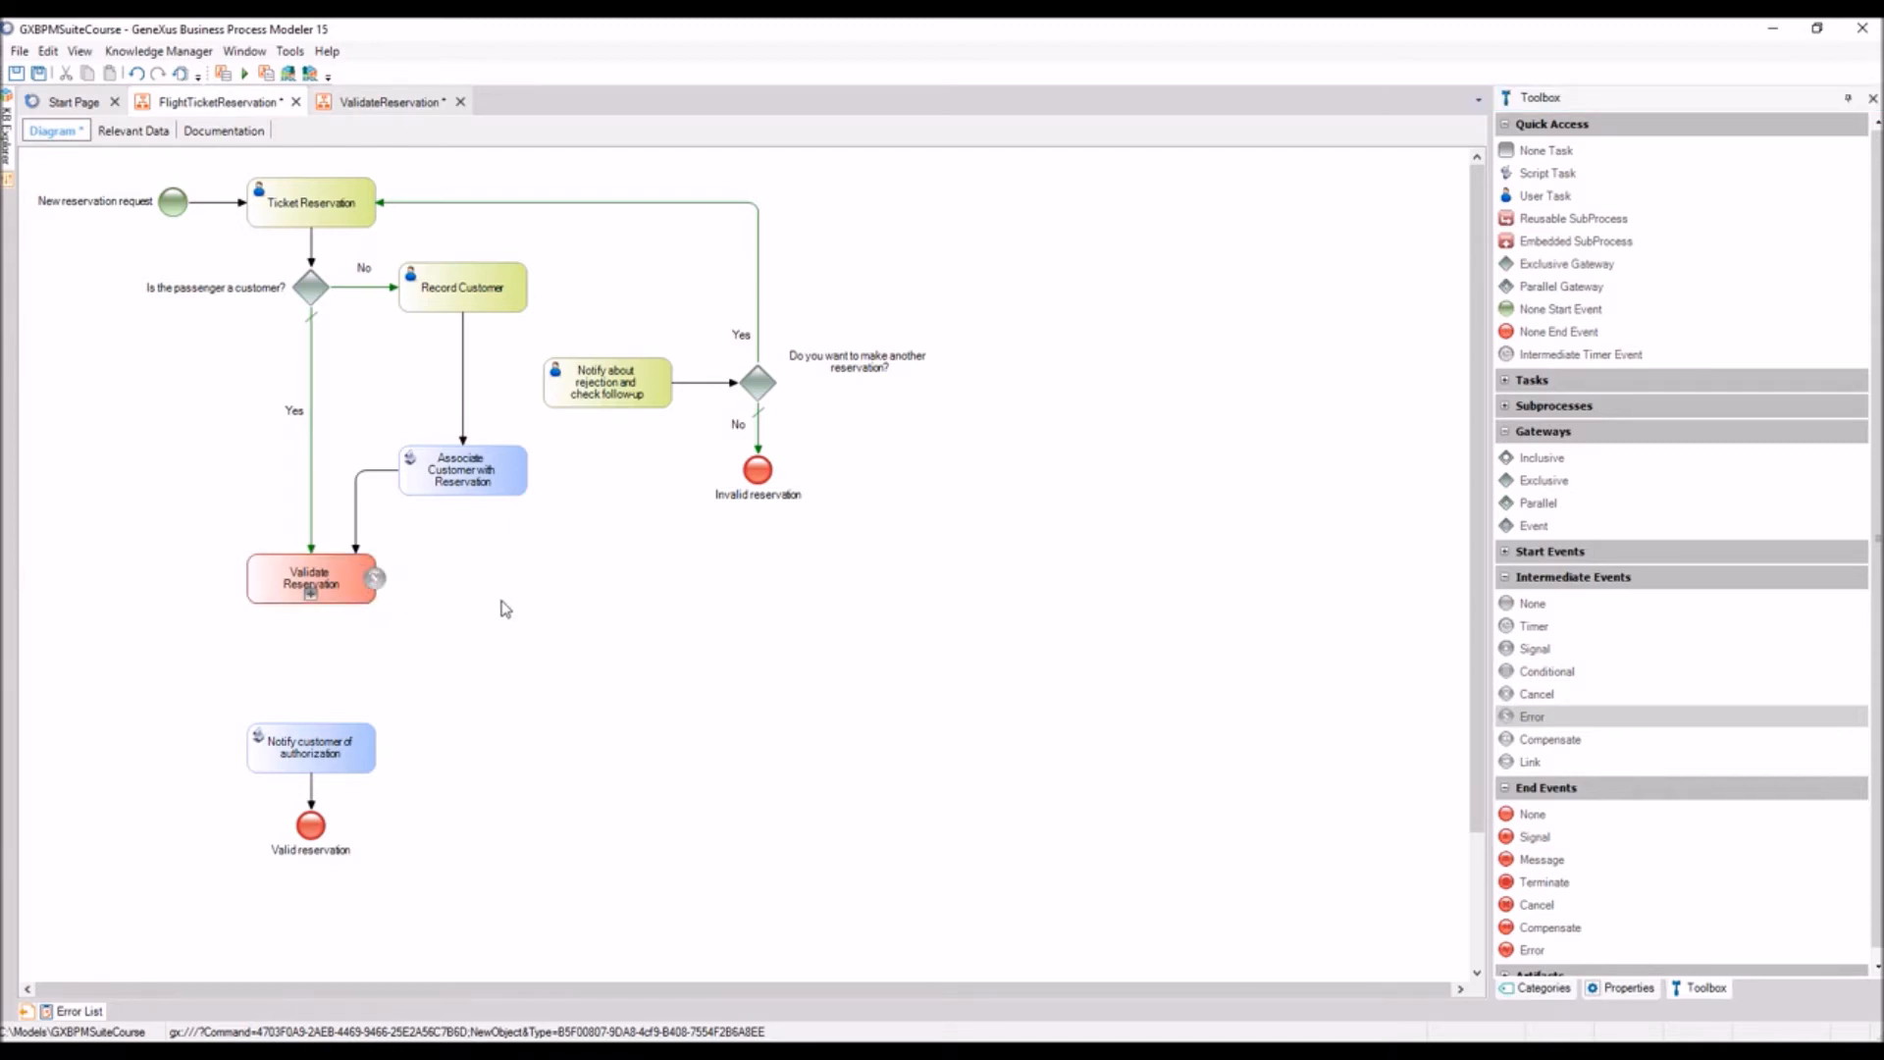
pyautogui.click(376, 585)
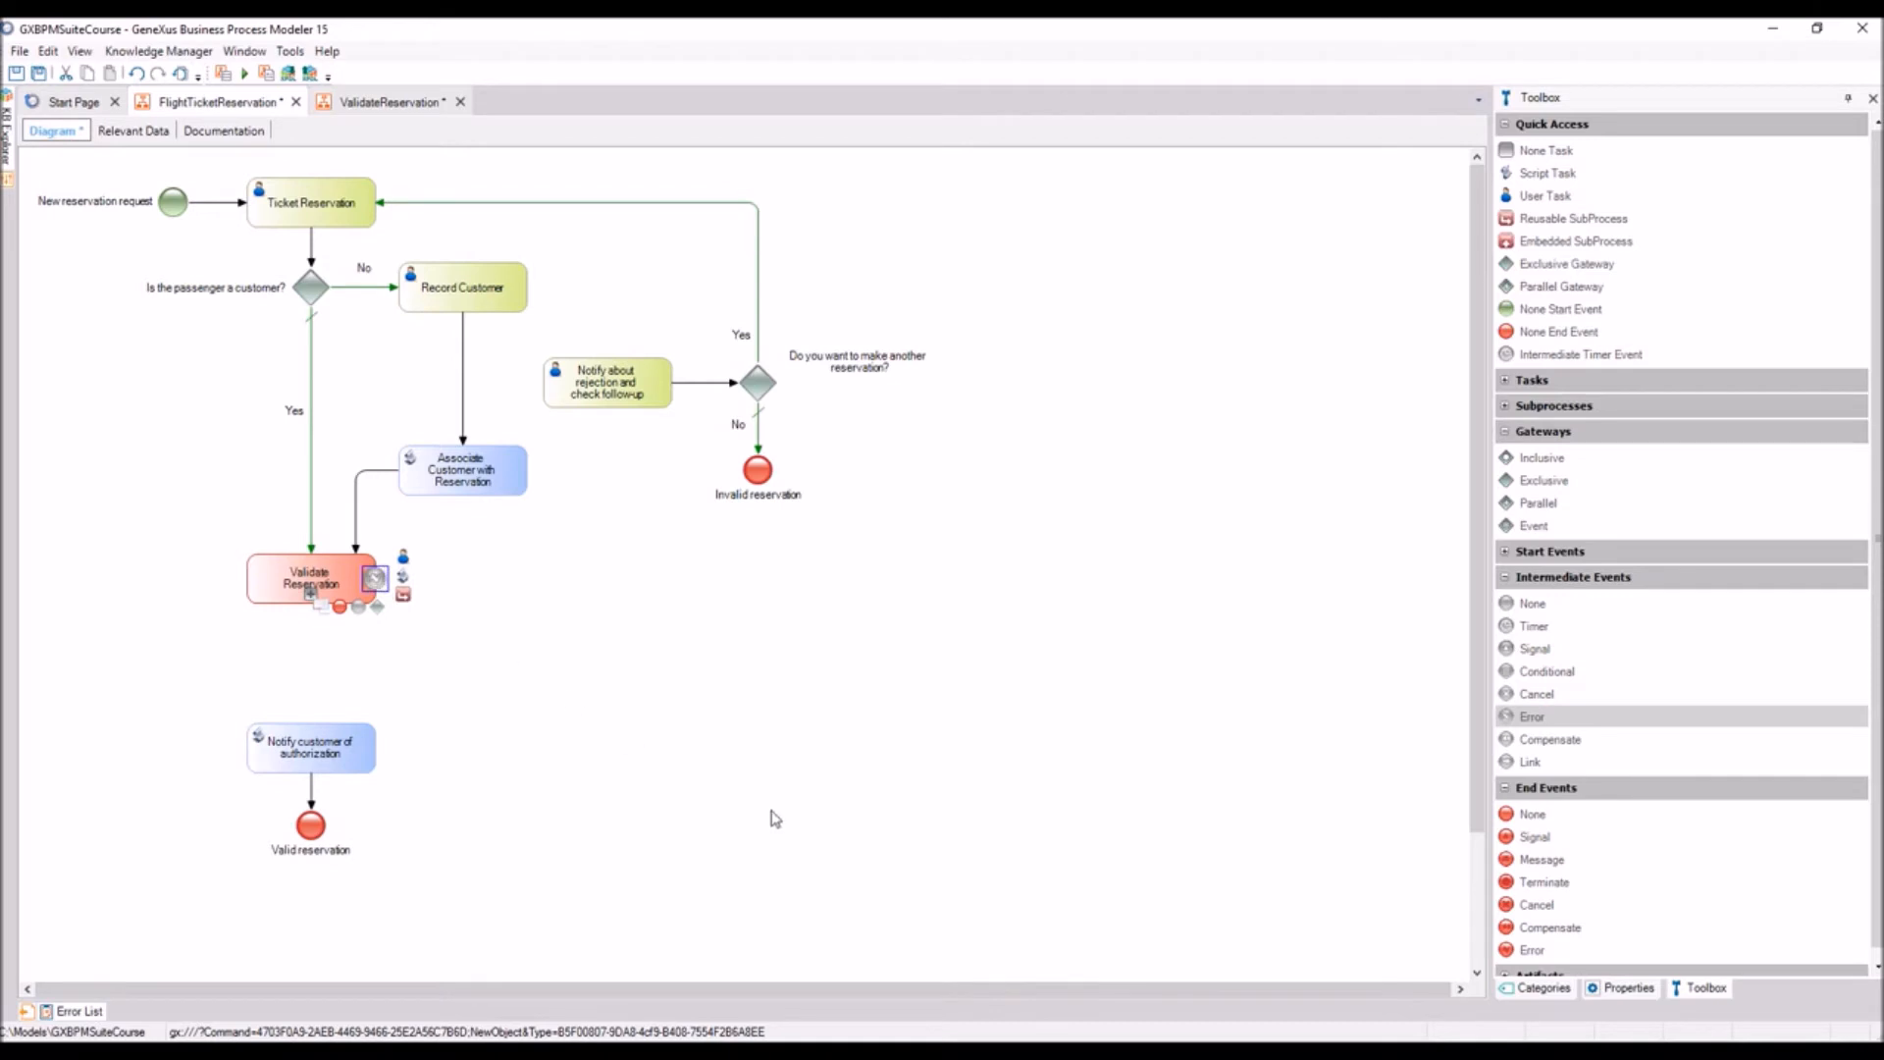
pyautogui.click(1624, 987)
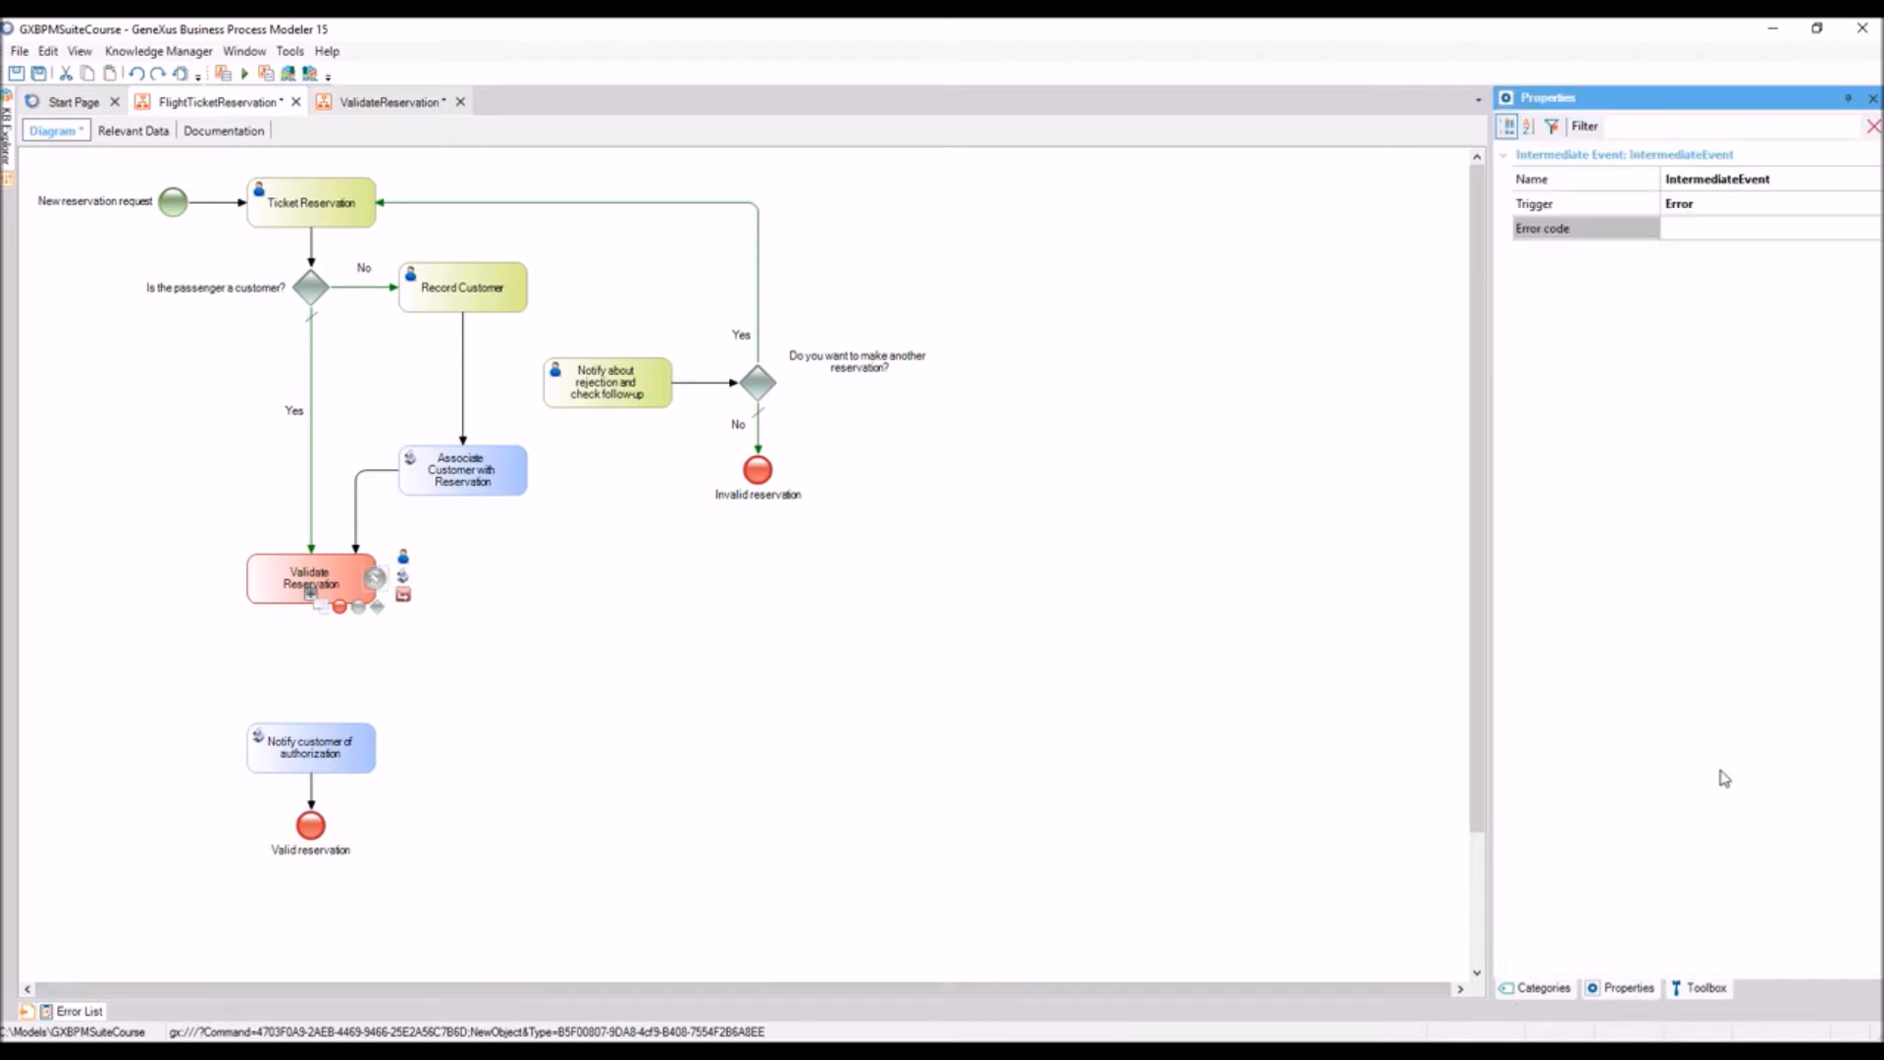
pyautogui.click(1682, 228)
pyautogui.write('NOT_AVAILABLE_TICKETS')
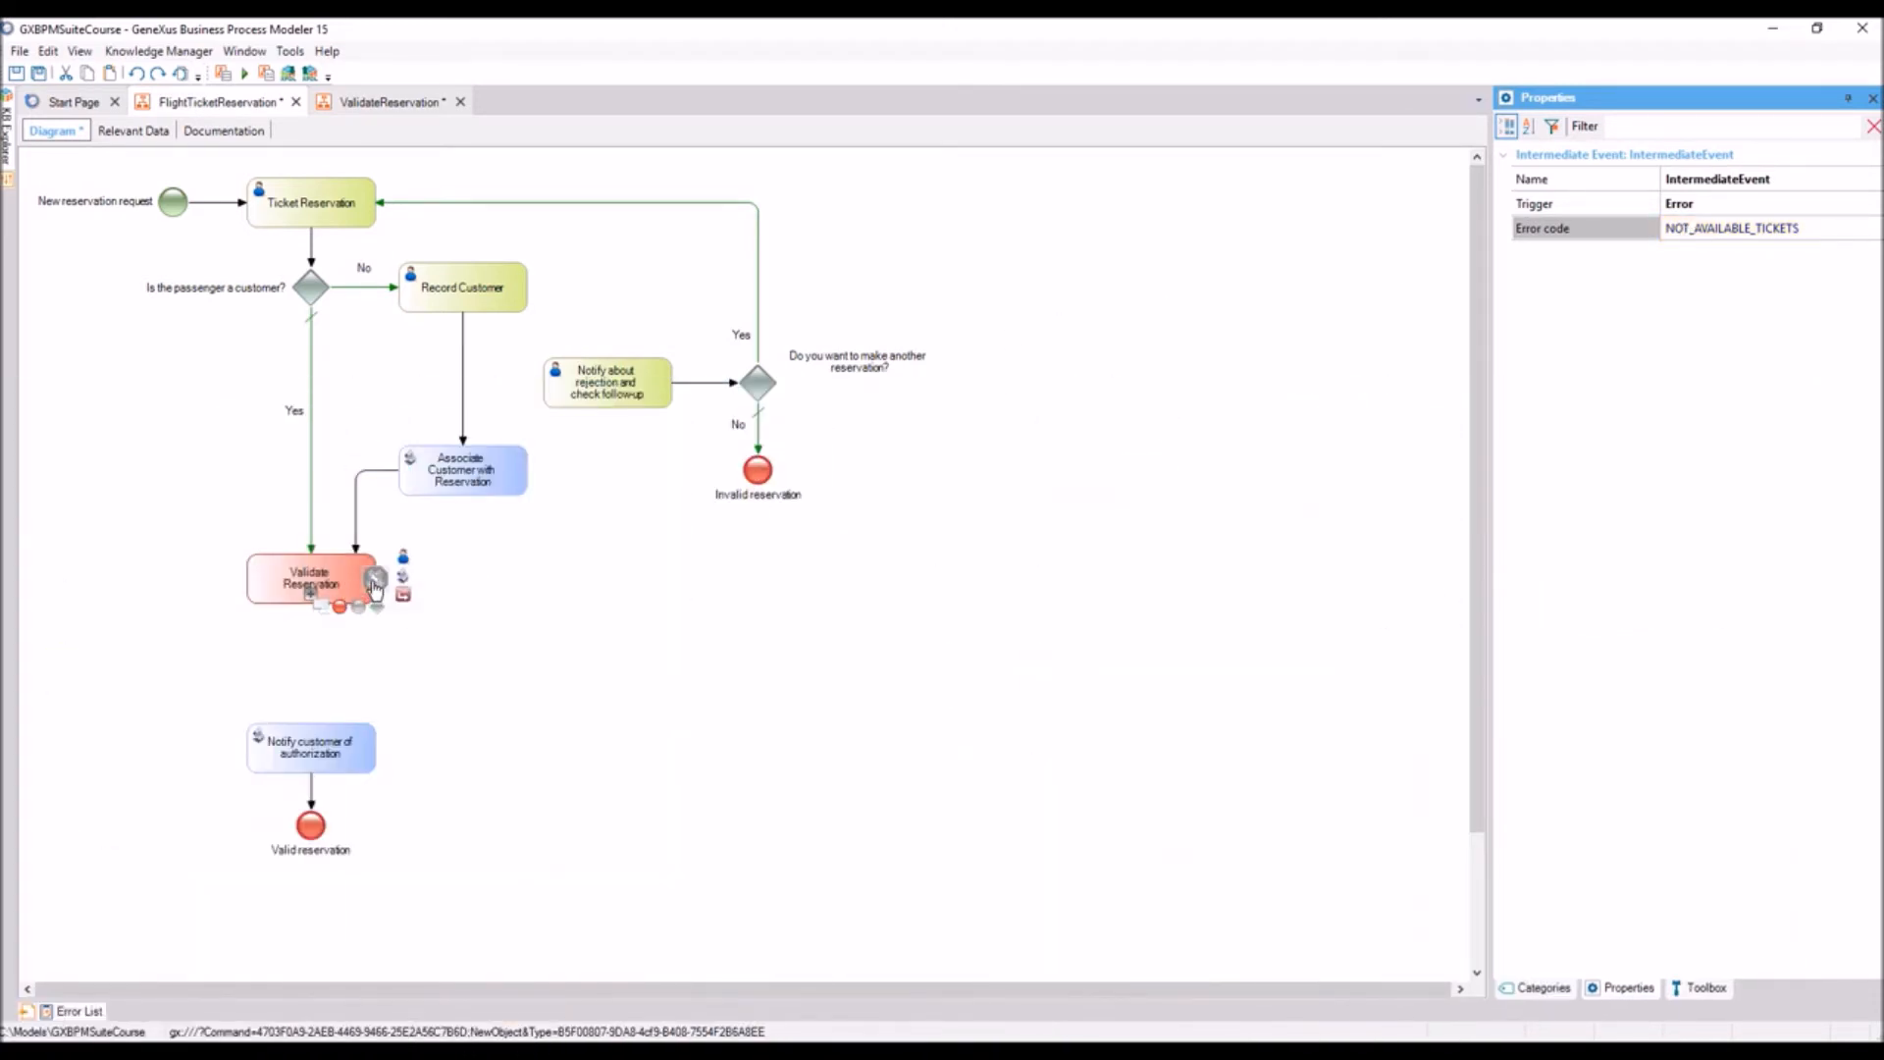
# - Connect the error event to "Notify about rejection and check follow-up" with the label "Not available tickets", and Validate Reservation to "Notify customer of authorization"
pyautogui.moveTo(384, 586); pyautogui.dragTo(619, 432)
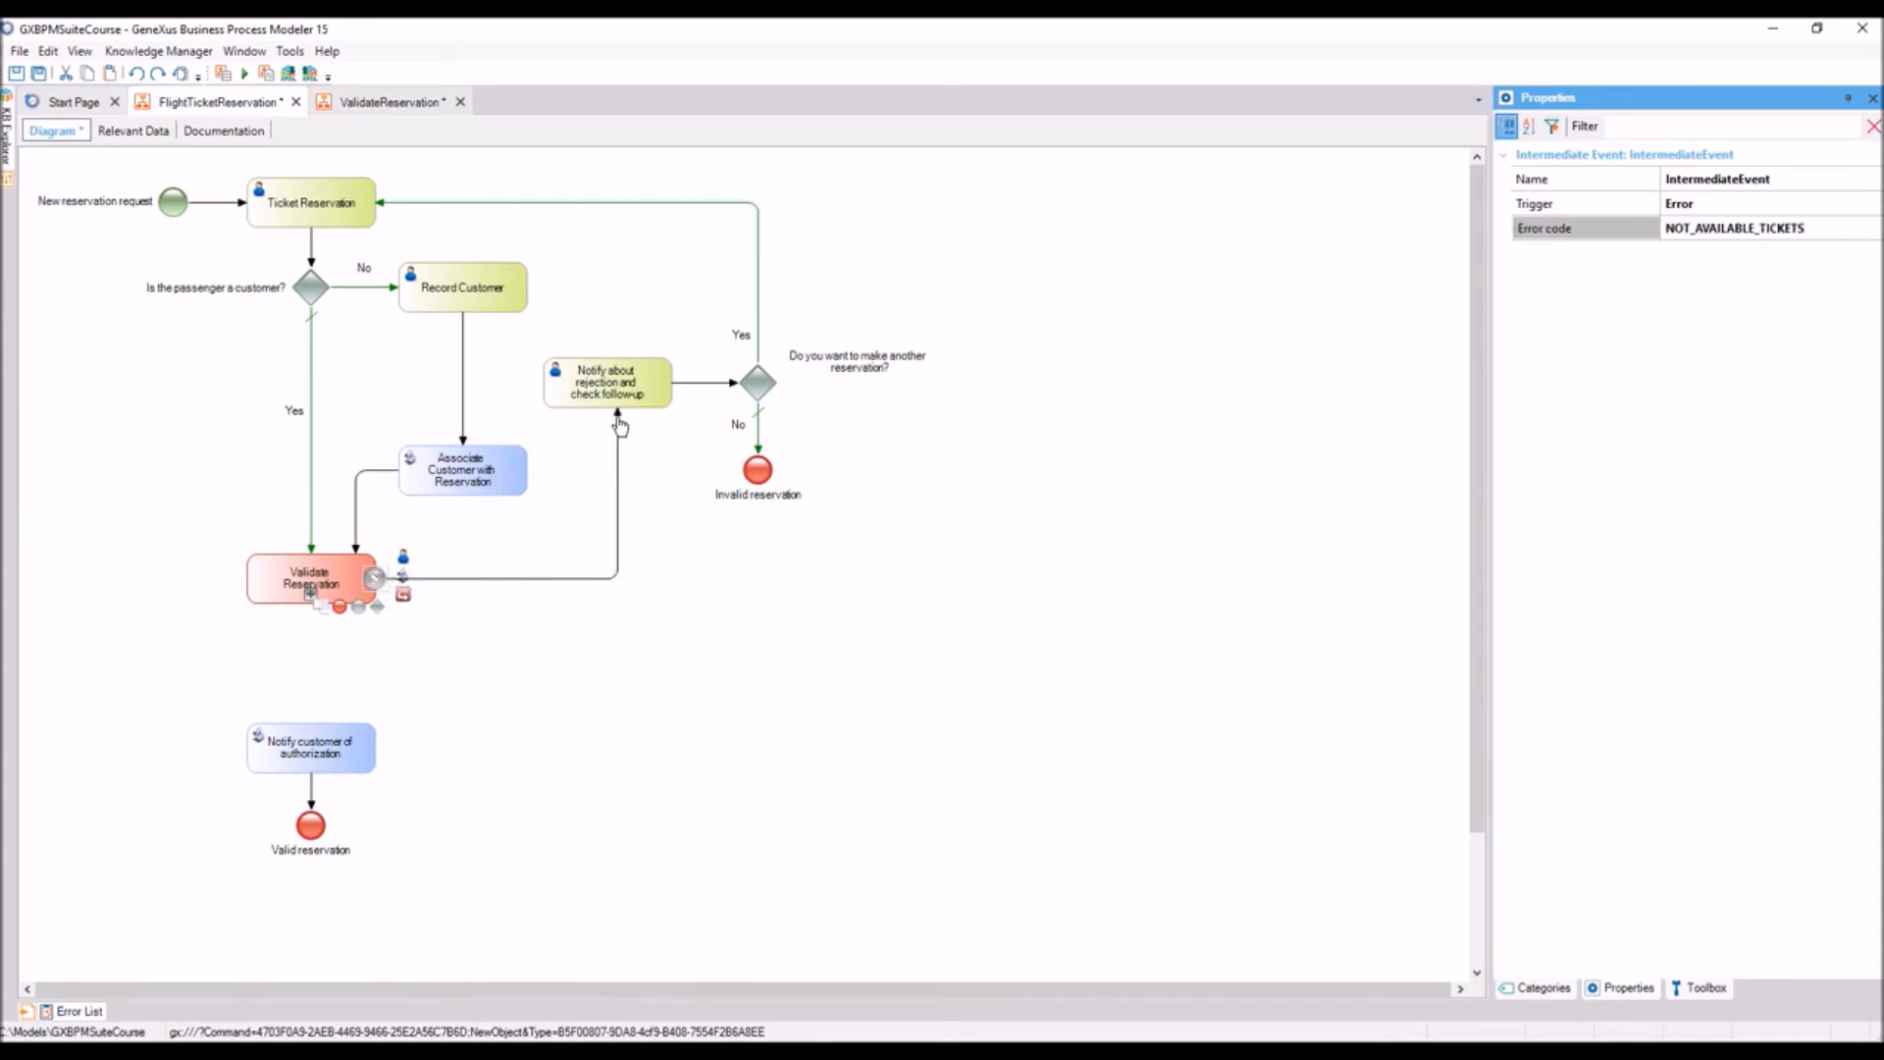
pyautogui.click(616, 577)
pyautogui.write('Not available tickets')
pyautogui.press('Return')
pyautogui.moveTo(605, 562); pyautogui.dragTo(527, 570)
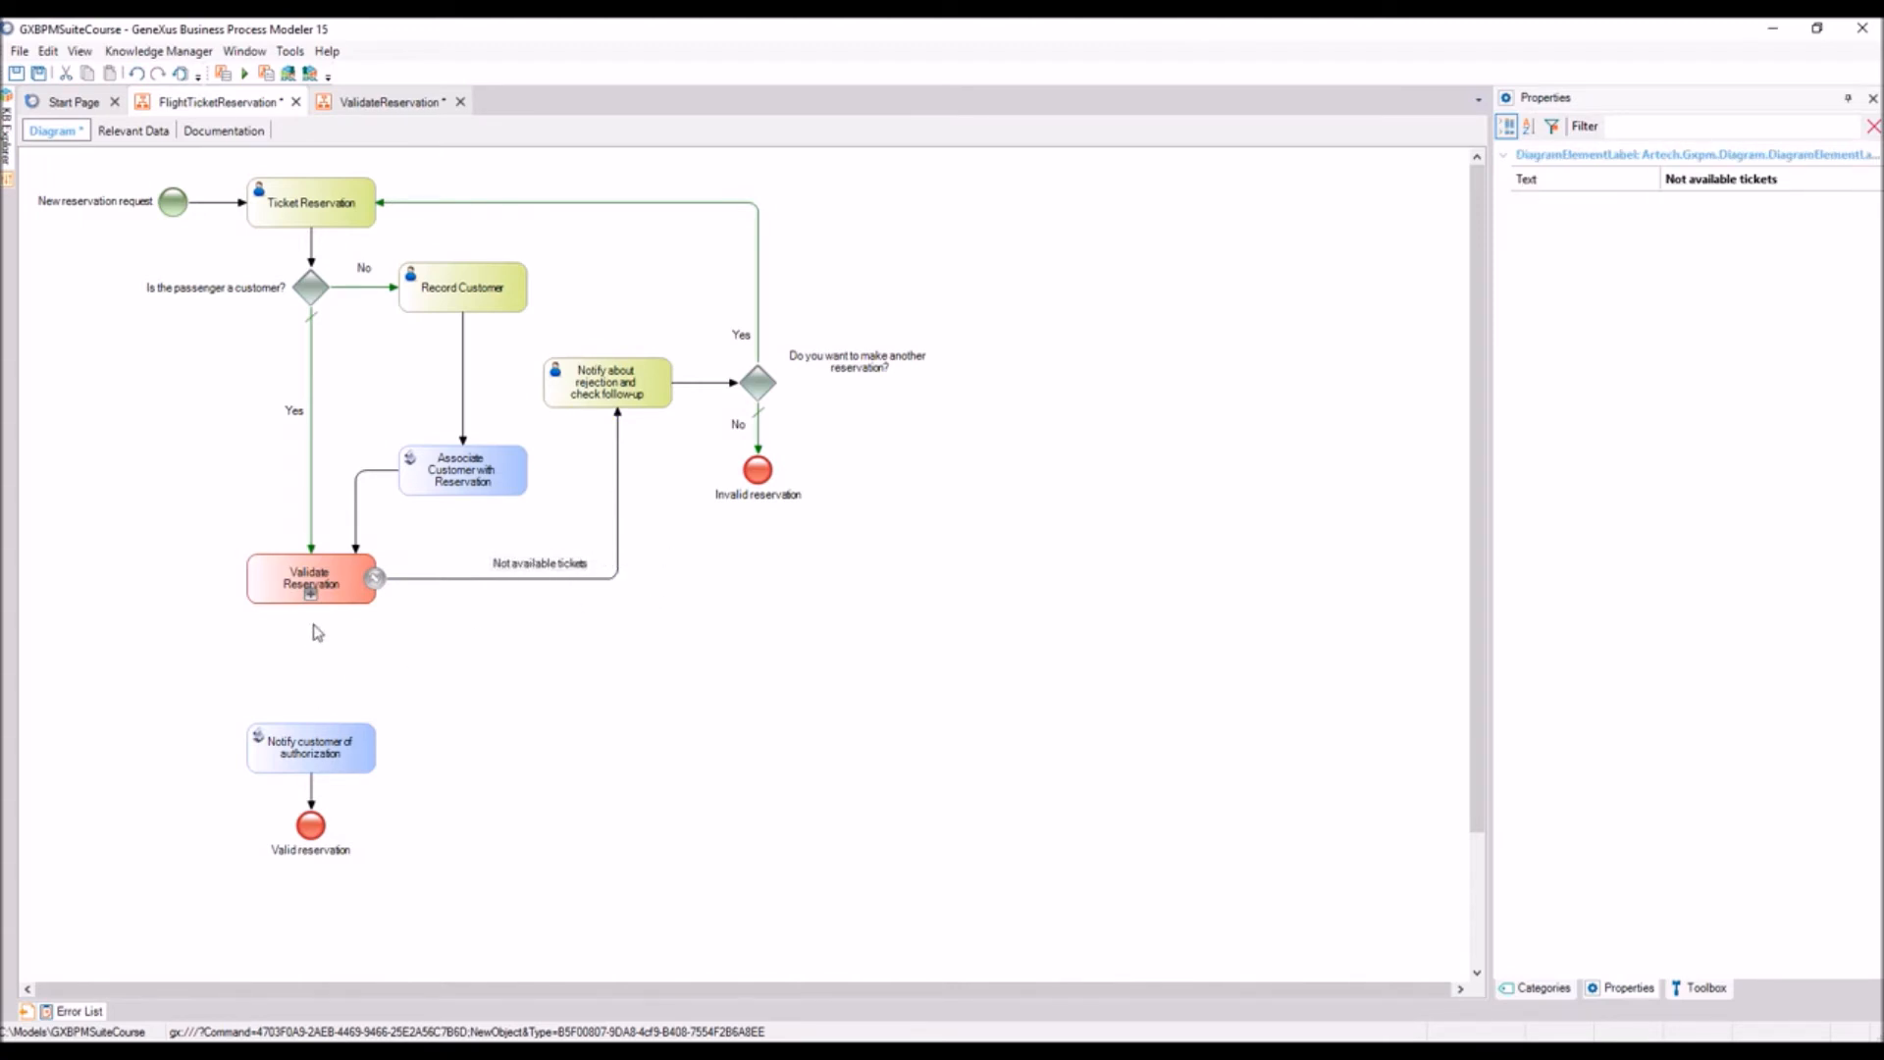
pyautogui.moveTo(315, 612); pyautogui.dragTo(312, 738)
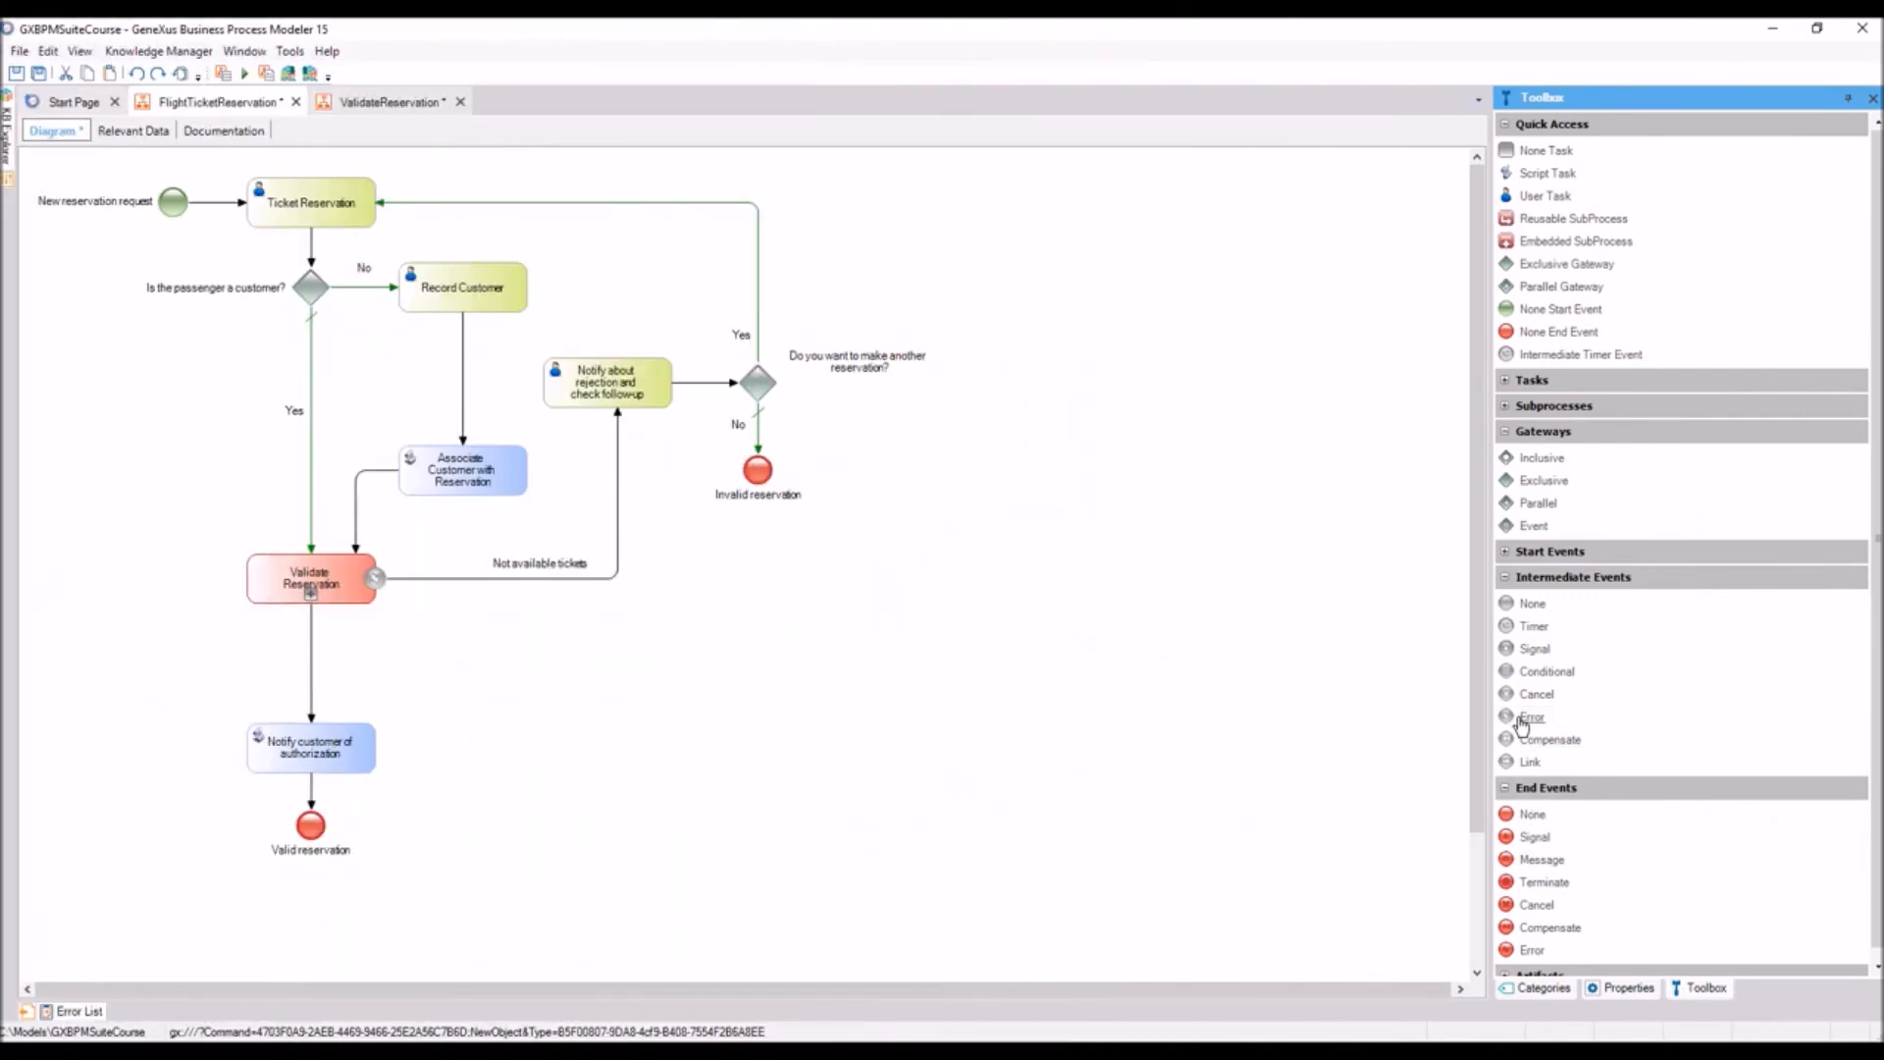
# - Attach a second intermediate error event to Validate Reservation's lower edge and add a script task named "Notify rejection to customer" below and to its right
pyautogui.moveTo(1514, 723); pyautogui.dragTo(345, 602)
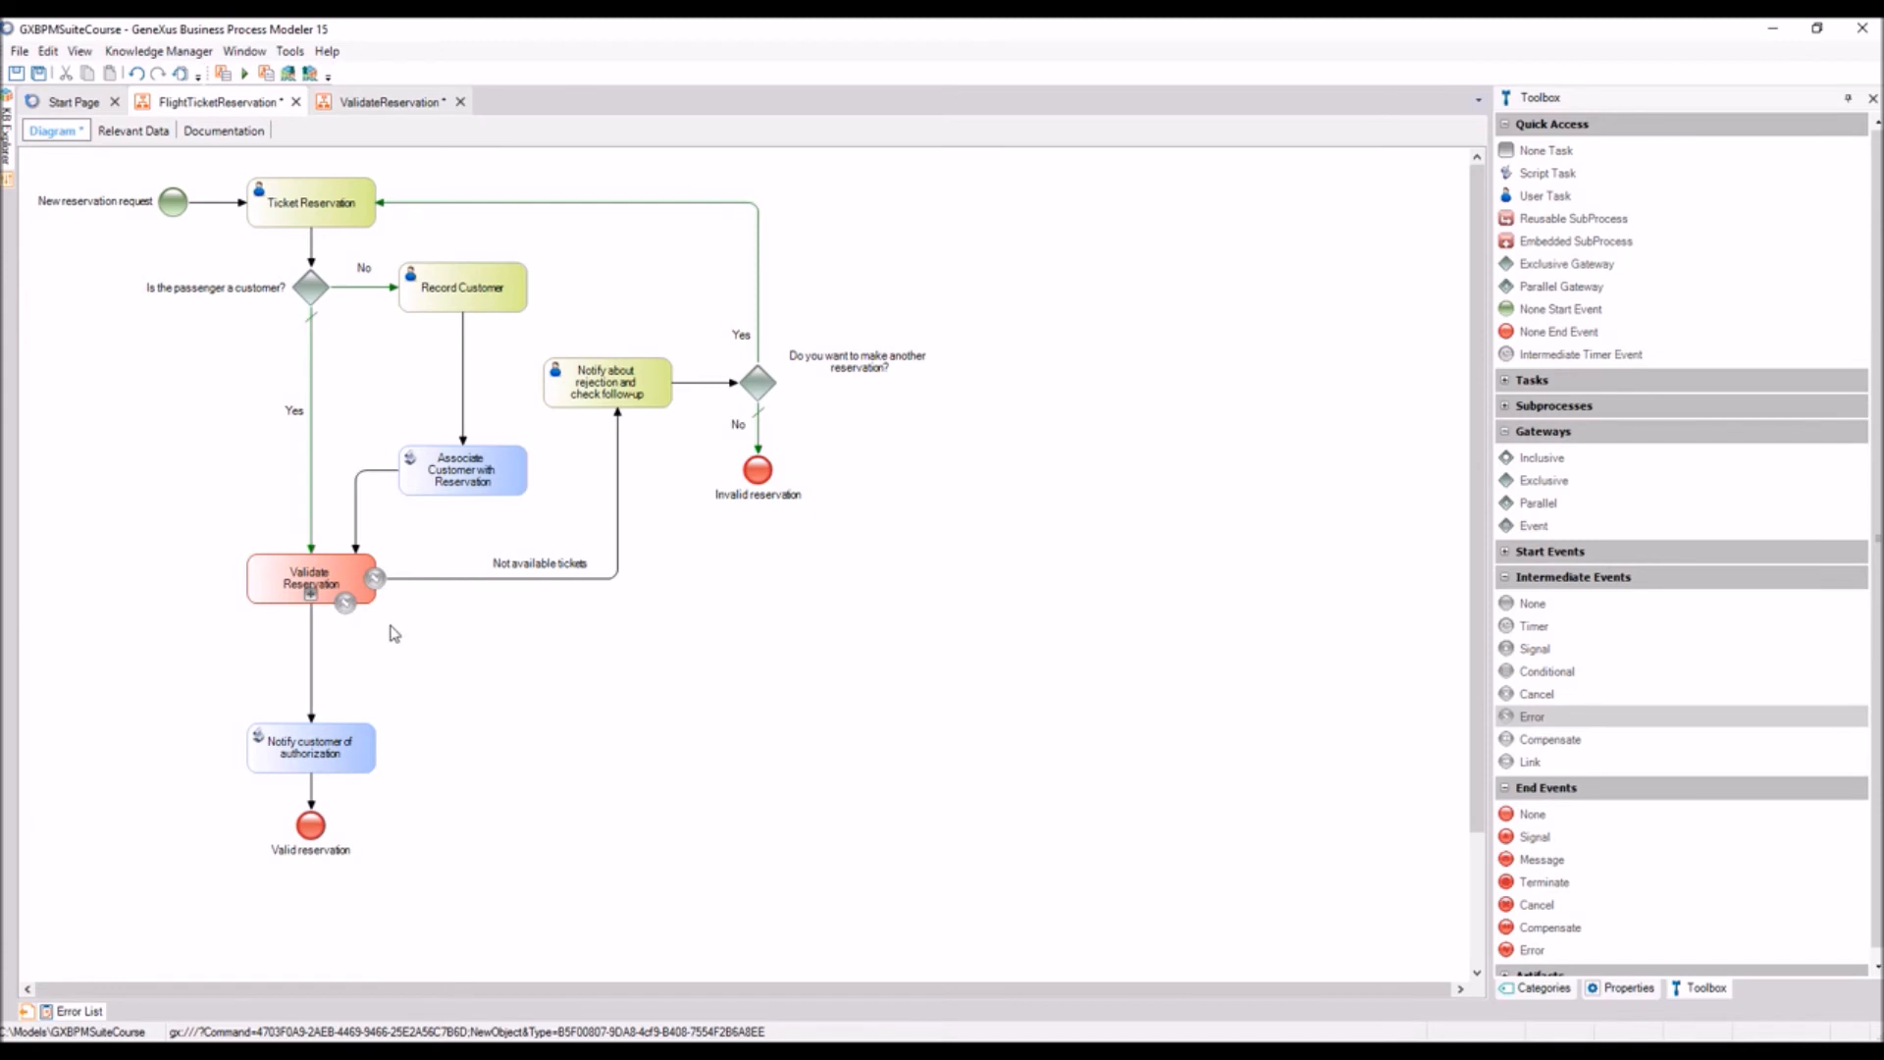
pyautogui.moveTo(1546, 174); pyautogui.dragTo(491, 675)
pyautogui.write('Notify rejec')
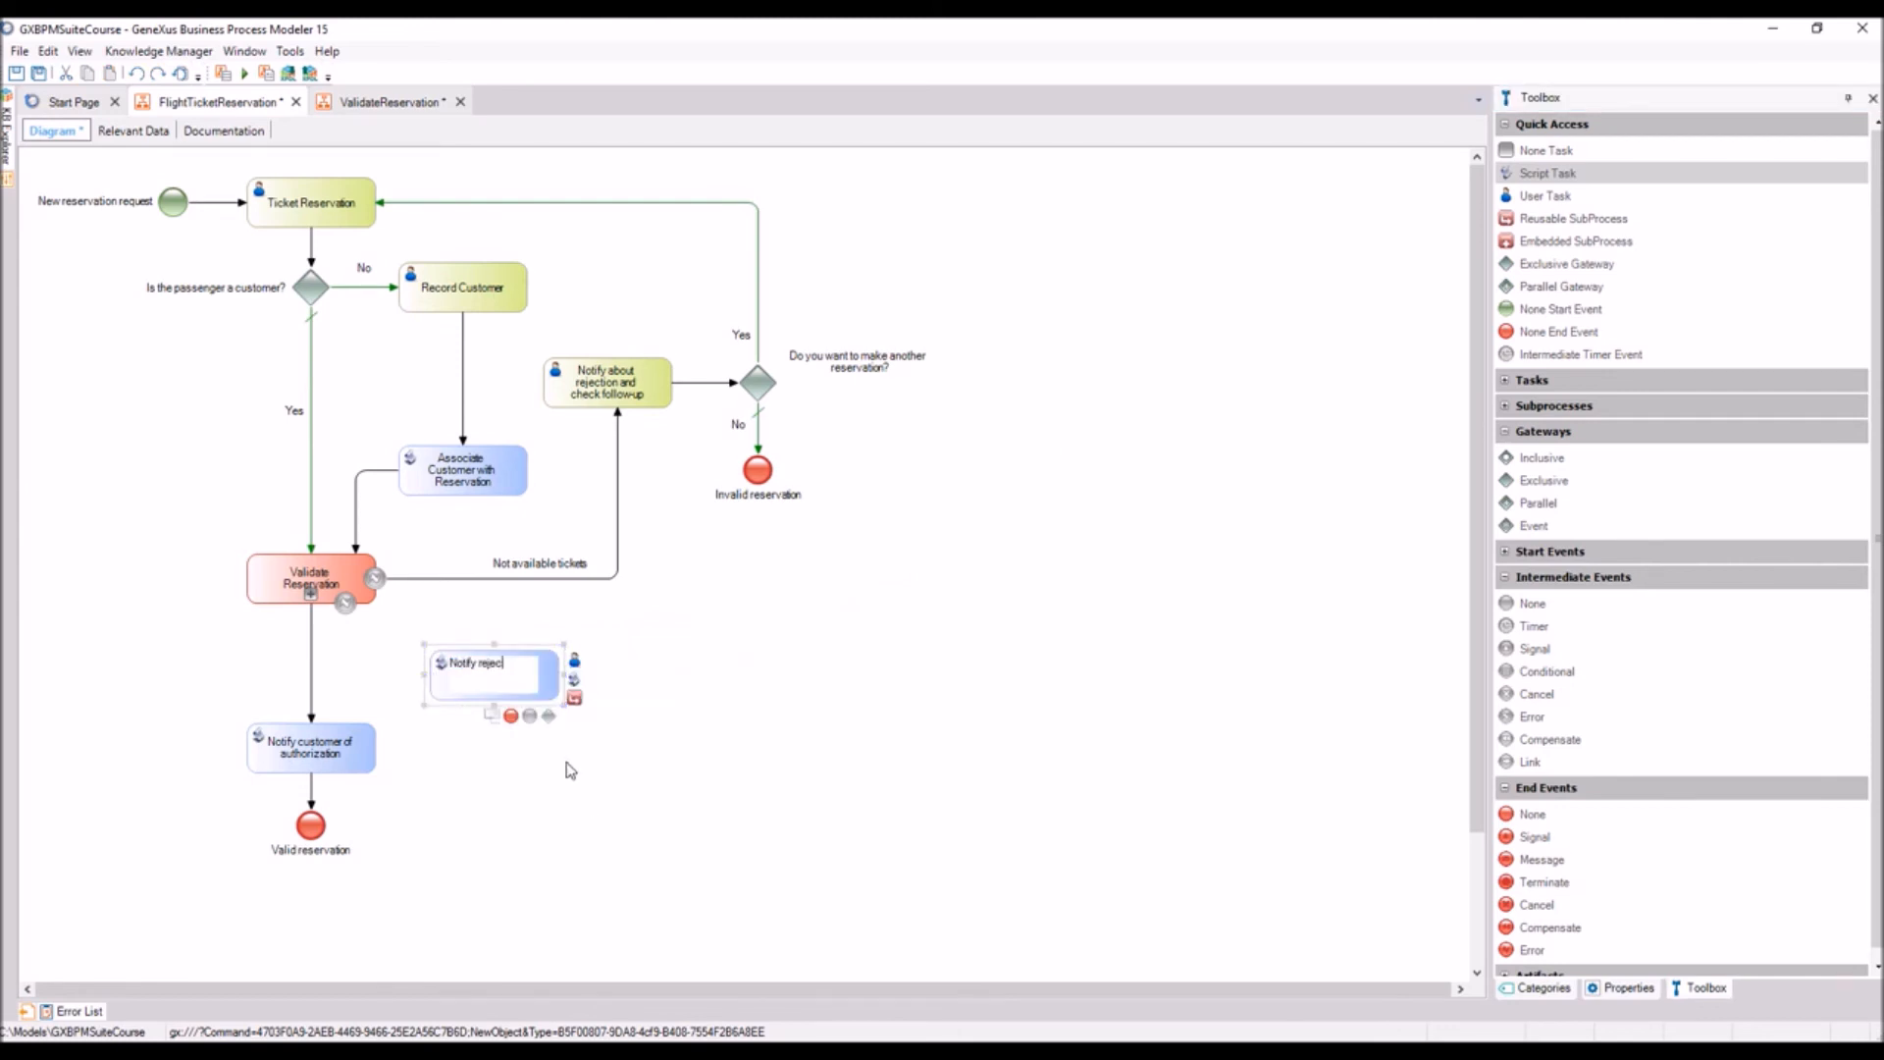
pyautogui.write('tion to customer')
pyautogui.click(636, 714)
# - Connect the lower error event to "Notify rejection to customer" and label the flow "Rejected by Customer Care Manager", placing the label above the line
pyautogui.moveTo(346, 604); pyautogui.dragTo(497, 648)
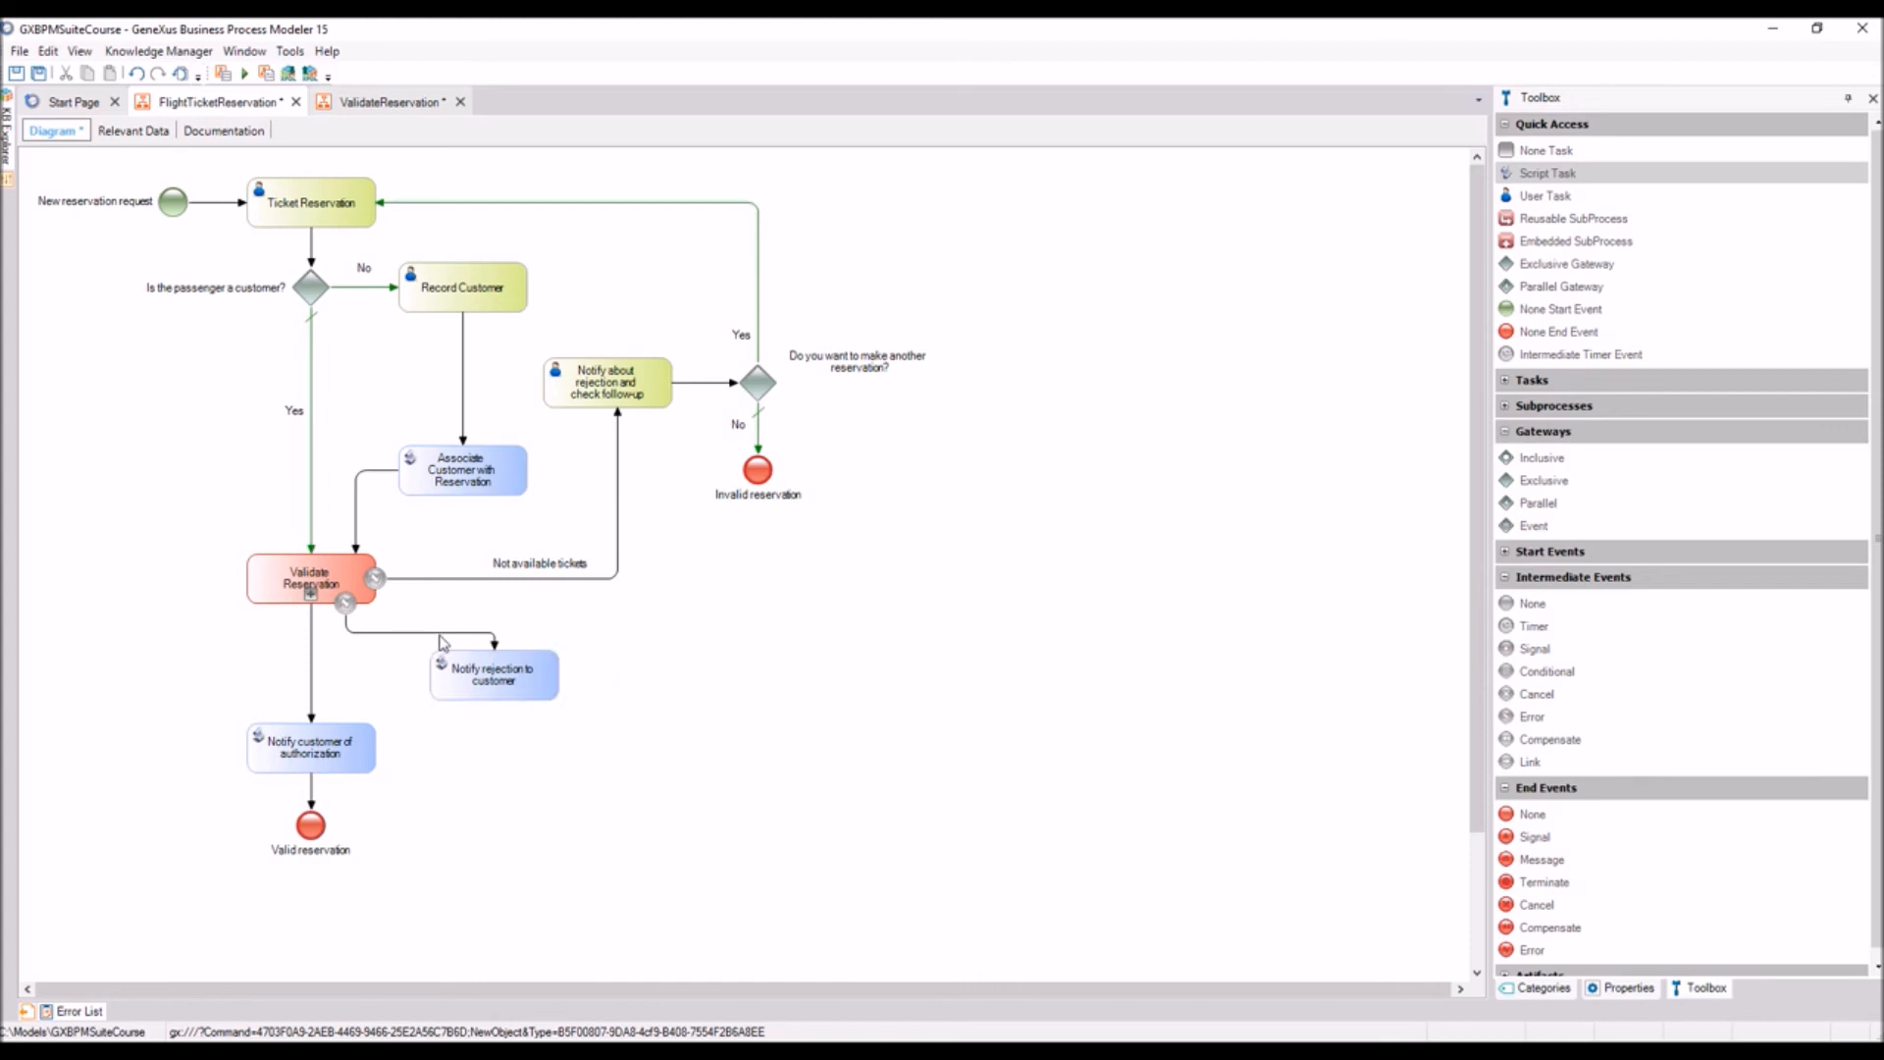
pyautogui.write('Rejected by Customer Care Manager')
pyautogui.press('Return')
pyautogui.moveTo(393, 613); pyautogui.dragTo(491, 618)
# - Add a none end event named "Invalid reservation" below "Notify rejection to customer" and connect the task to it
pyautogui.moveTo(1535, 340); pyautogui.dragTo(503, 765)
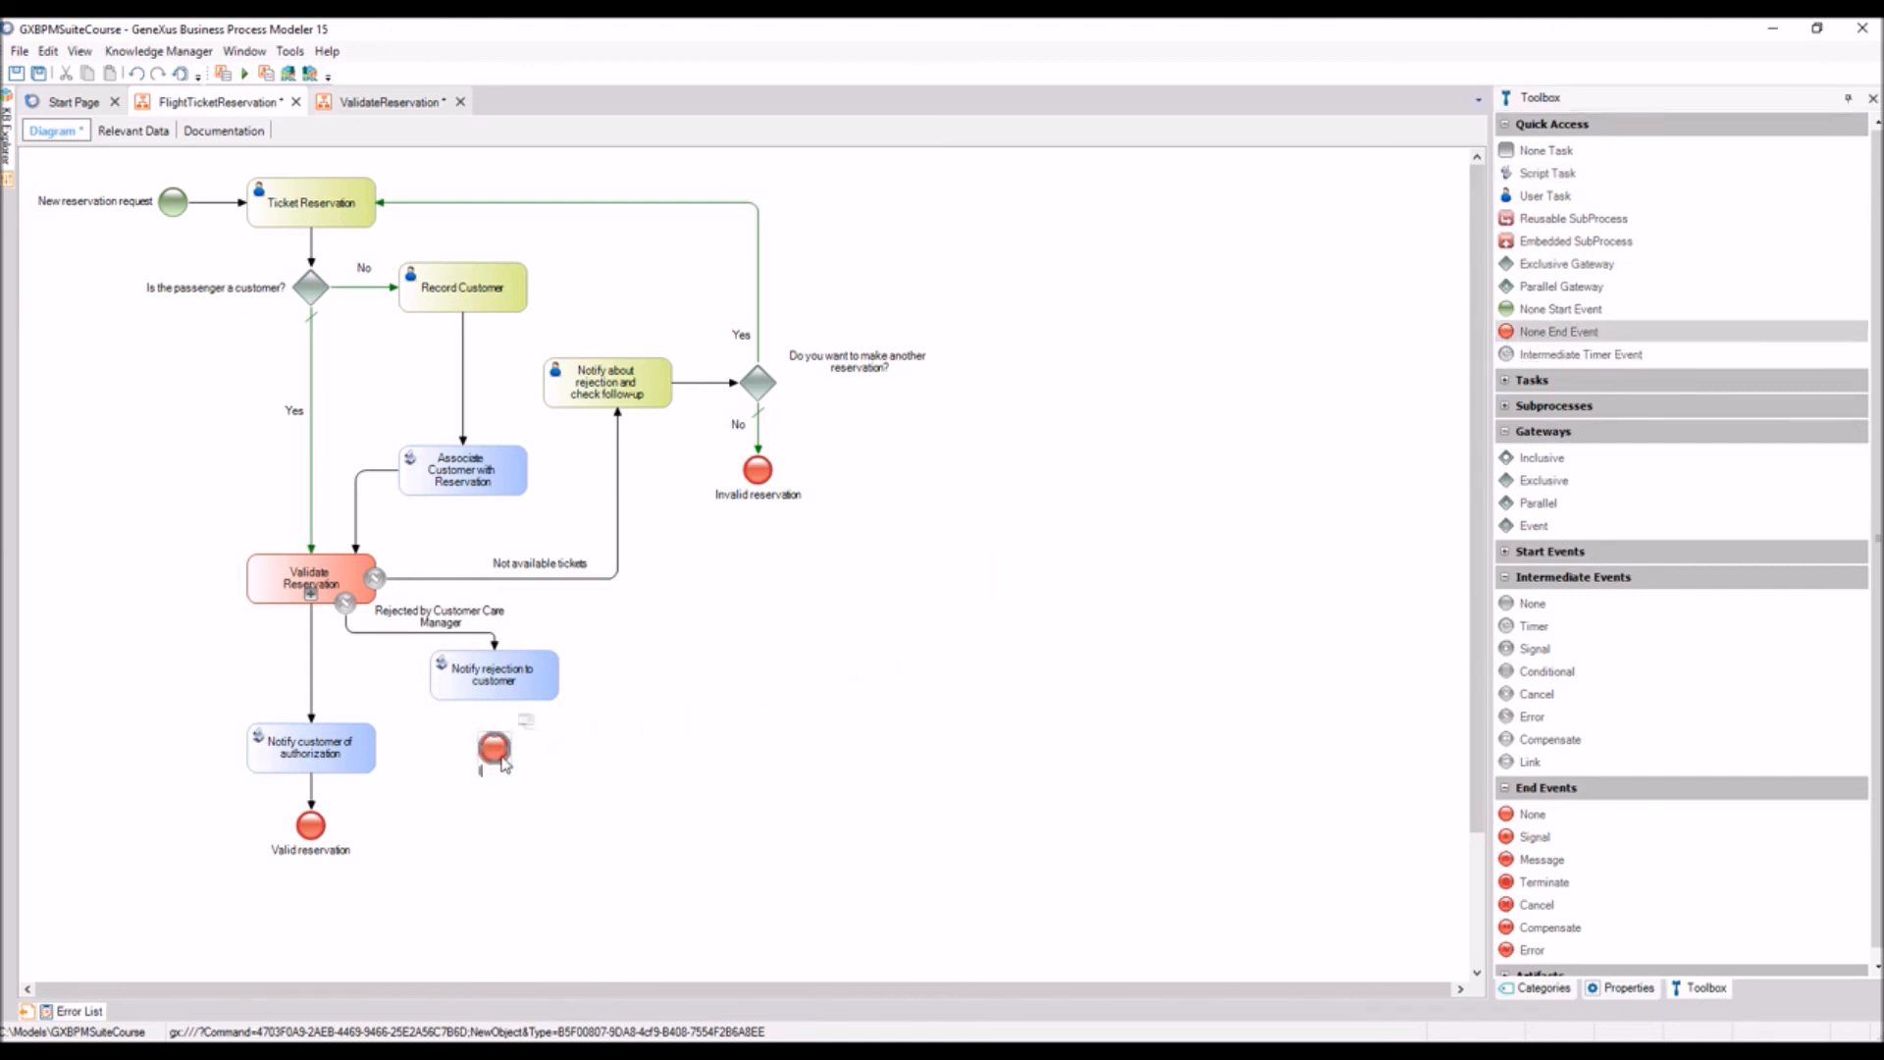
pyautogui.write('Invalid reservation')
pyautogui.click(547, 769)
pyautogui.moveTo(499, 709); pyautogui.dragTo(495, 744)
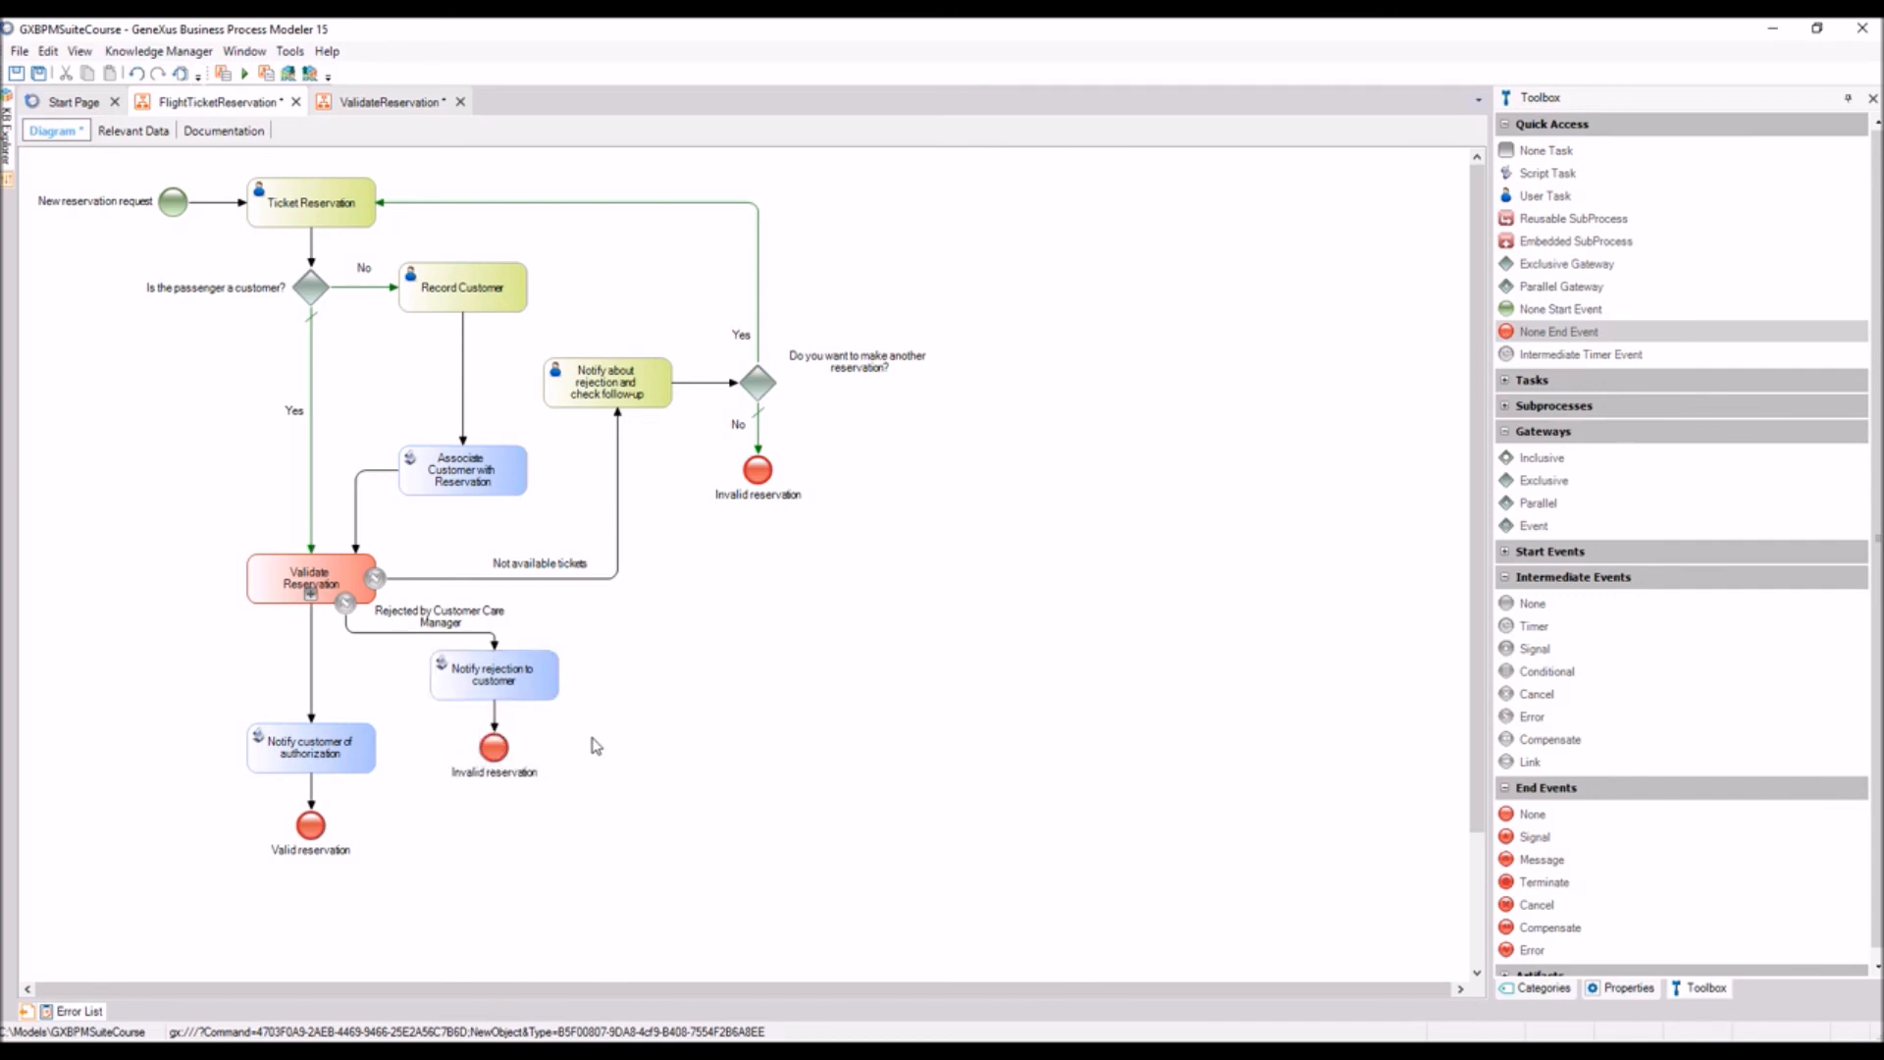